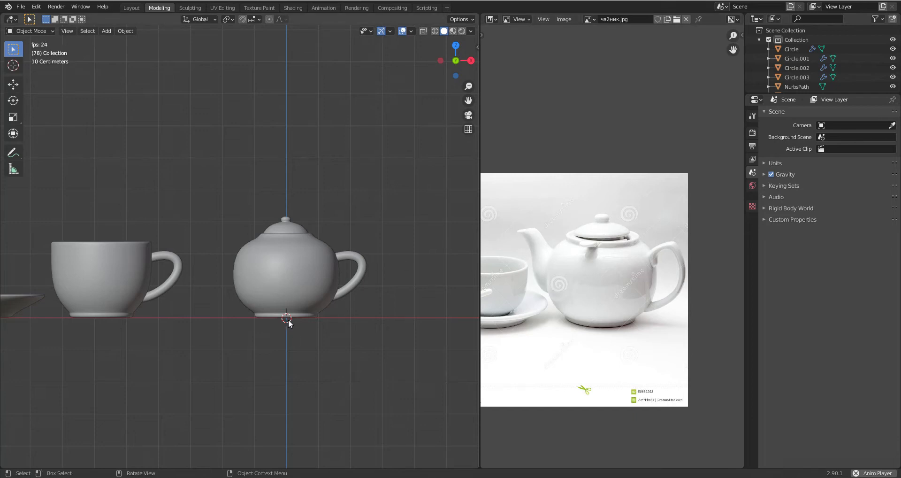
Step: Add a Path curve and move it about 1.8 m in −X and 0.9 m up, beside the teapot opposite its handle
key("shift+a")
mouse_move(282, 285)
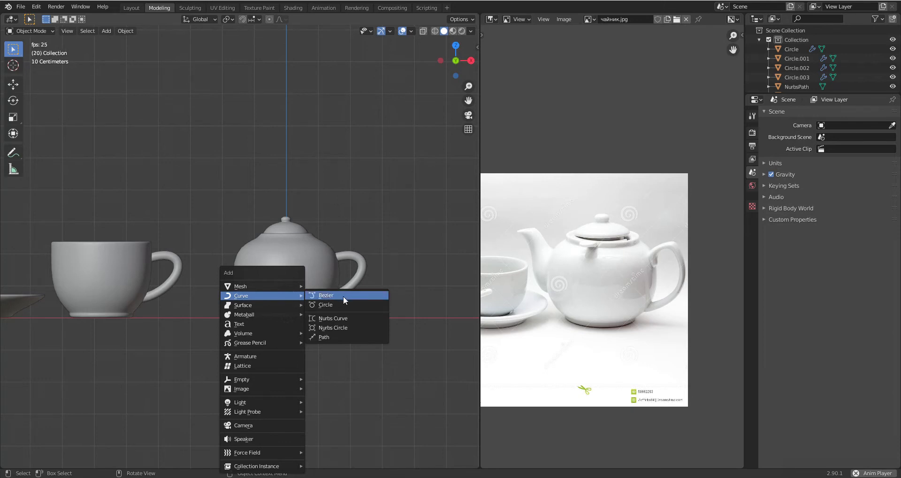
left_click(343, 336)
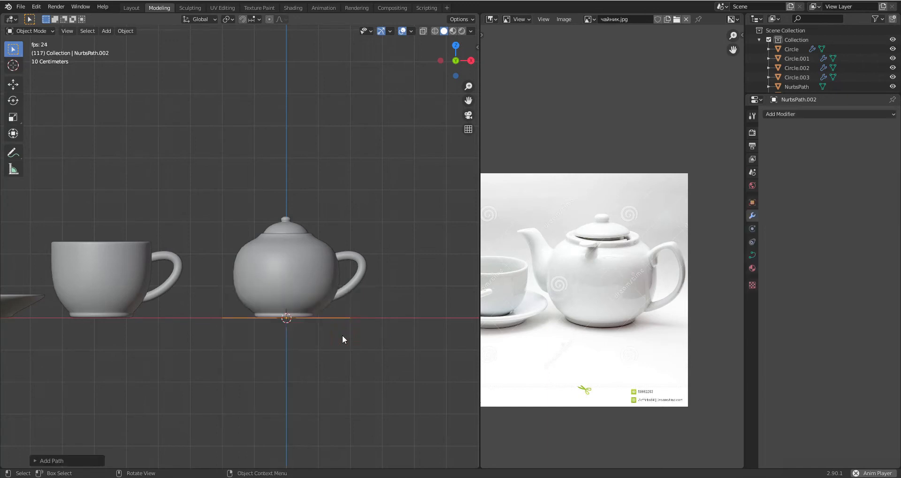
key("g")
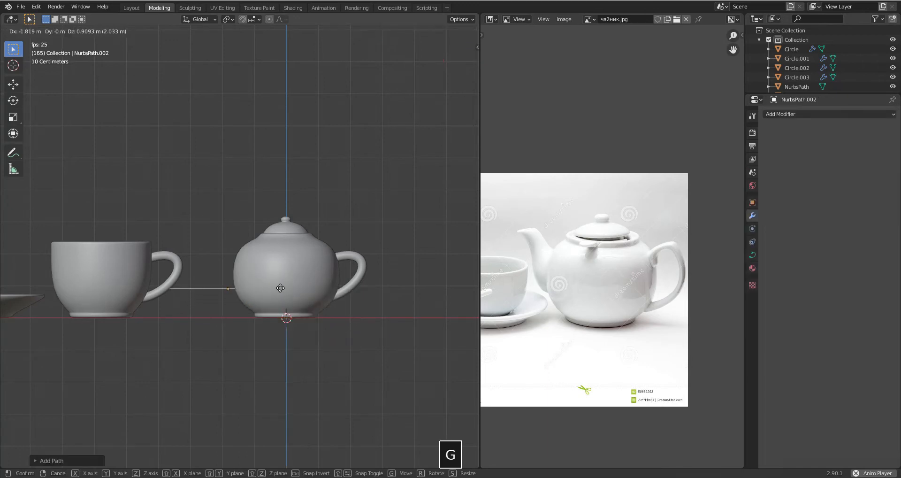
left_click(281, 287)
Step: In Edit Mode, move the path's outer end point up toward the teapot's shoulder and raise its neighbouring control point beneath it
scroll(280, 287, "down", 2)
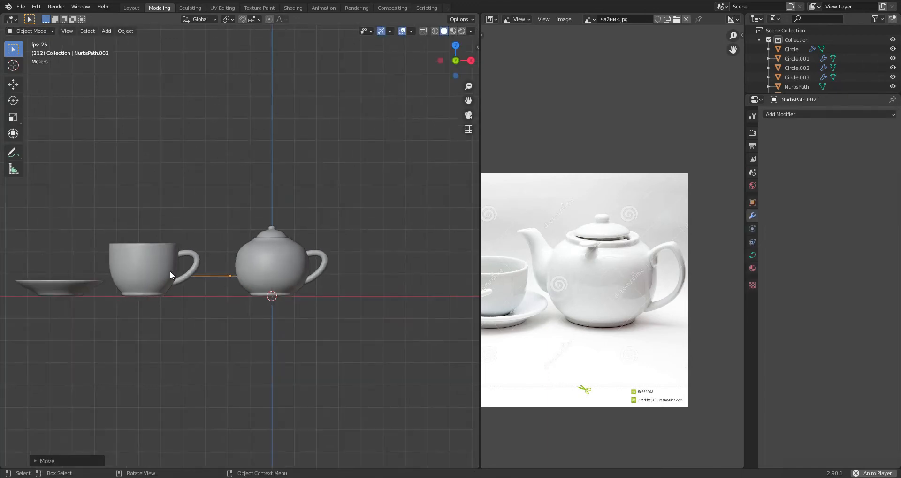
scroll(170, 270, "up", 1)
middle_click_drag(281, 290, 327, 288, "shift")
scroll(326, 289, "up", 2)
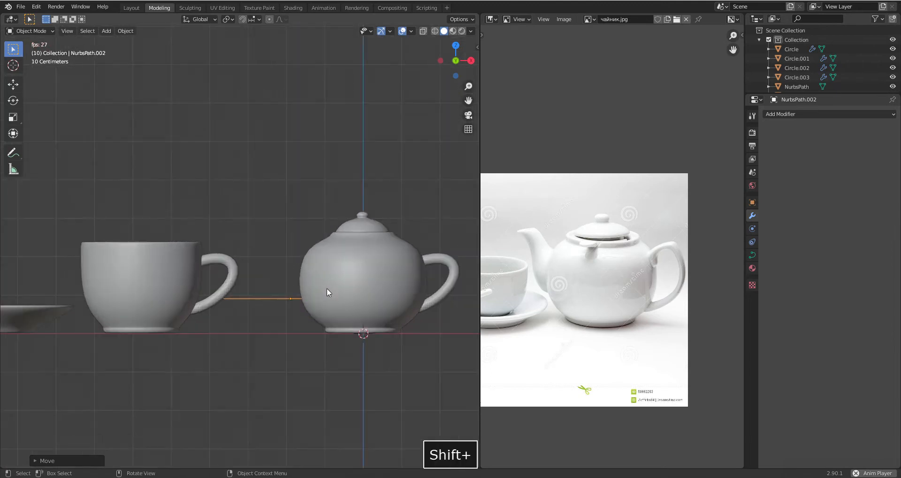
key("Tab")
left_click(209, 300)
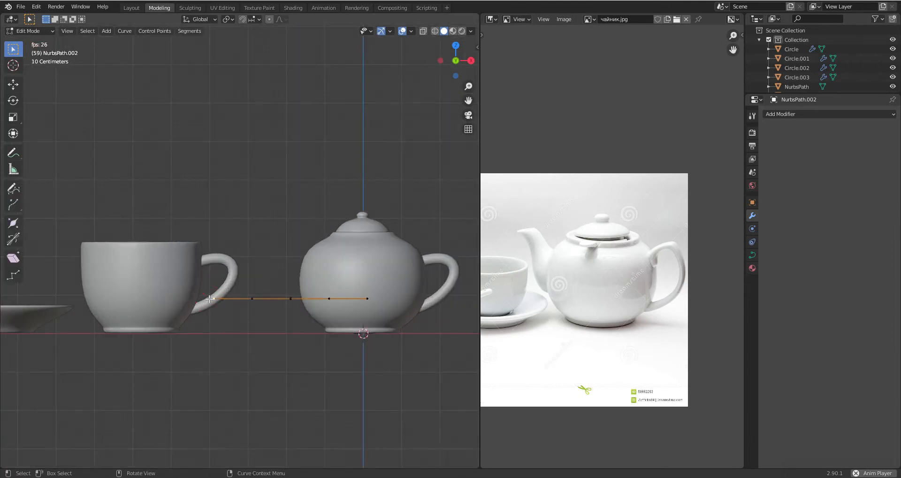
key("g")
left_click(285, 250)
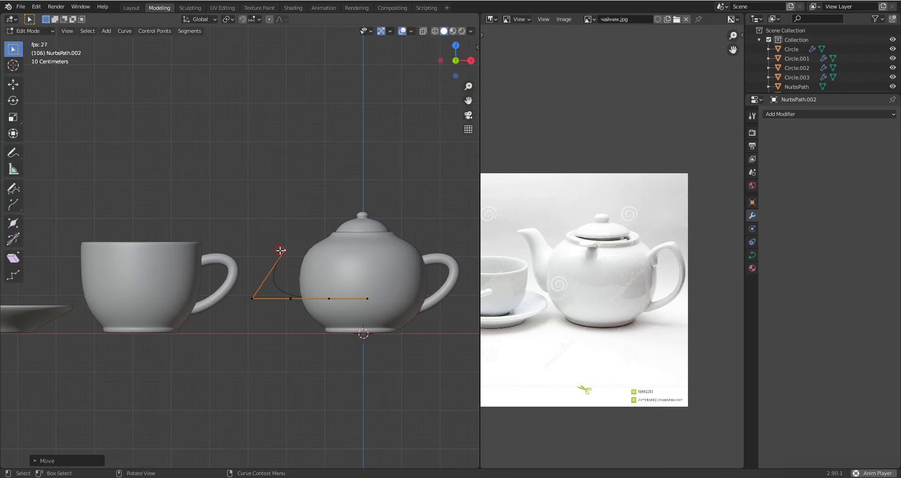
key("g")
left_click(254, 299)
left_click(254, 295)
key("g")
left_click(257, 268)
Step: Move the path's remaining three control points down and around so the curve runs into the teapot's lower body
left_click(291, 298)
key("g")
left_click(273, 320)
left_click(329, 298)
key("g")
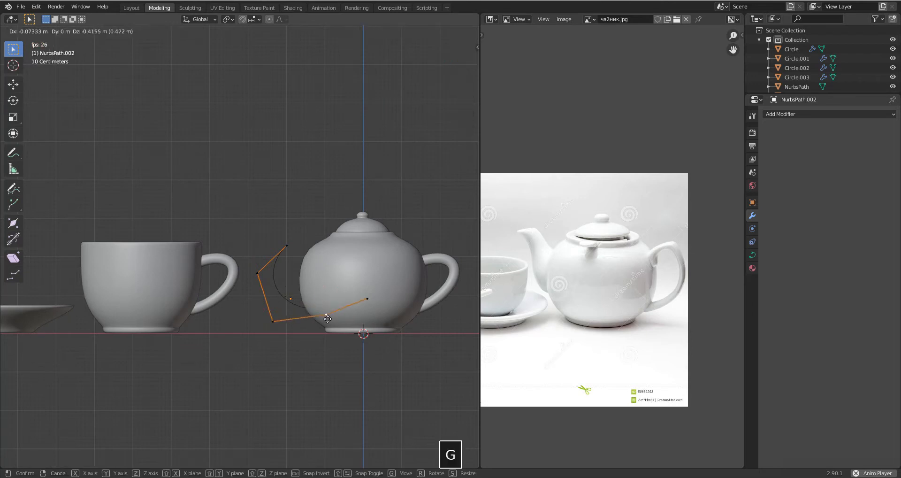
left_click(304, 321)
left_click(366, 299)
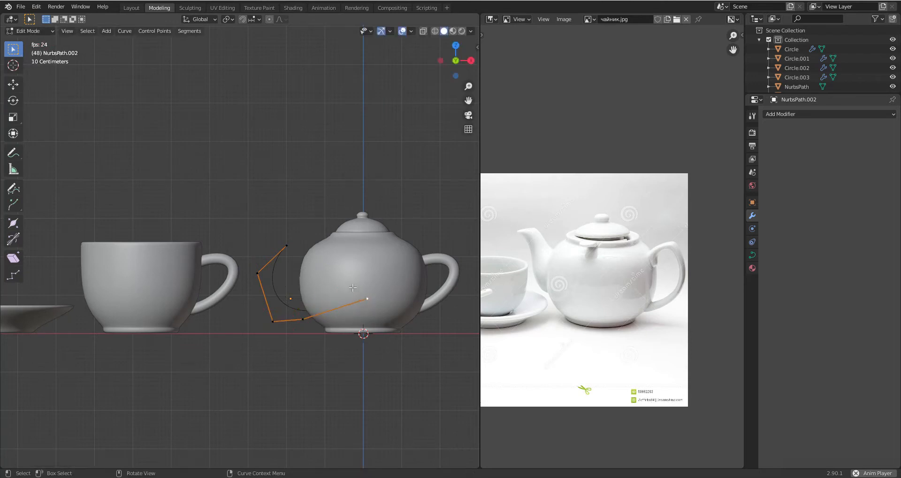
key("g")
left_click(301, 289)
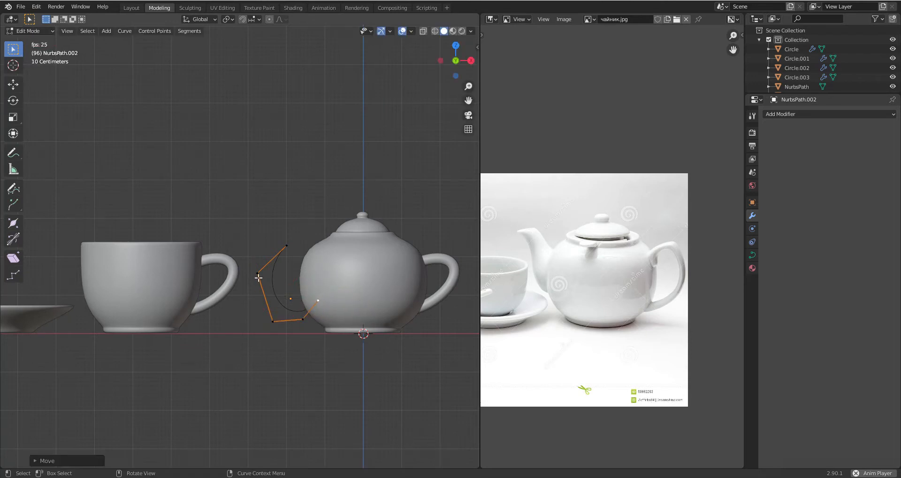
Step: Refine the spout curve by raising its lower outer bend point and adjusting the two upper control points
key("g")
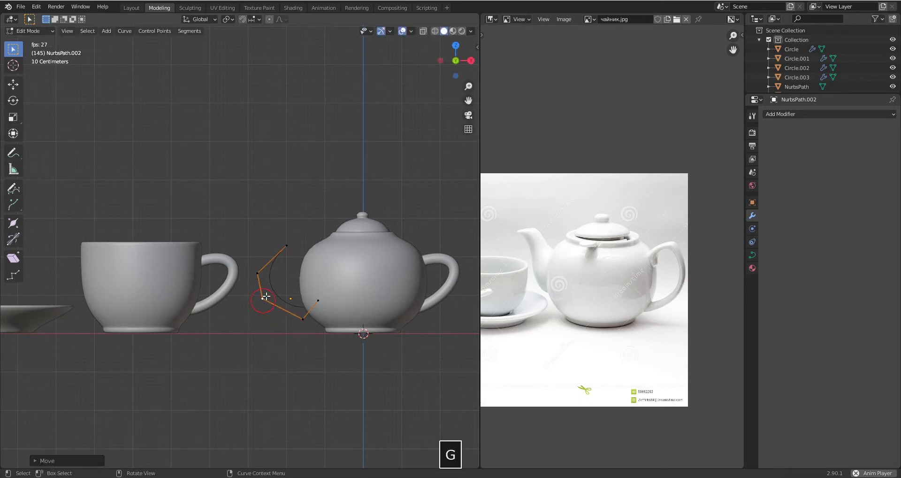
left_click(265, 264)
left_click(287, 245)
key("g")
left_click(276, 240)
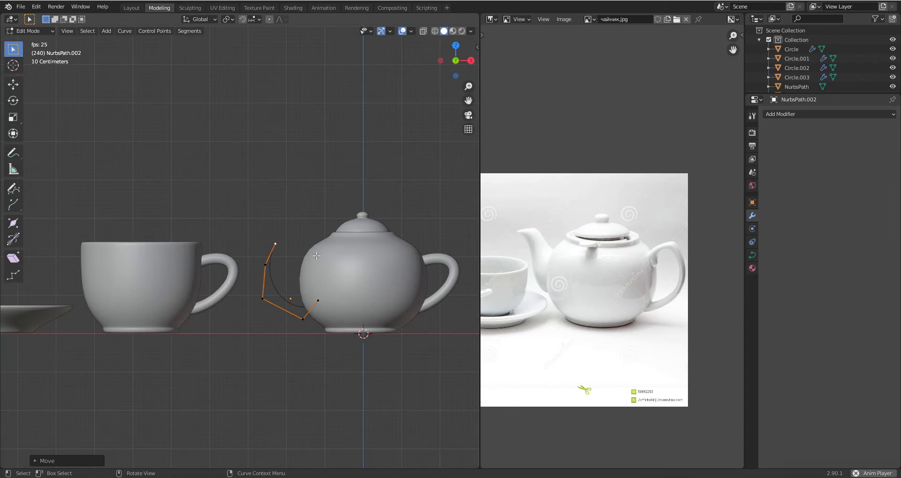
Step: Thicken the spout curve into a tube with a bevel depth of 0.24 m
key("KP_7")
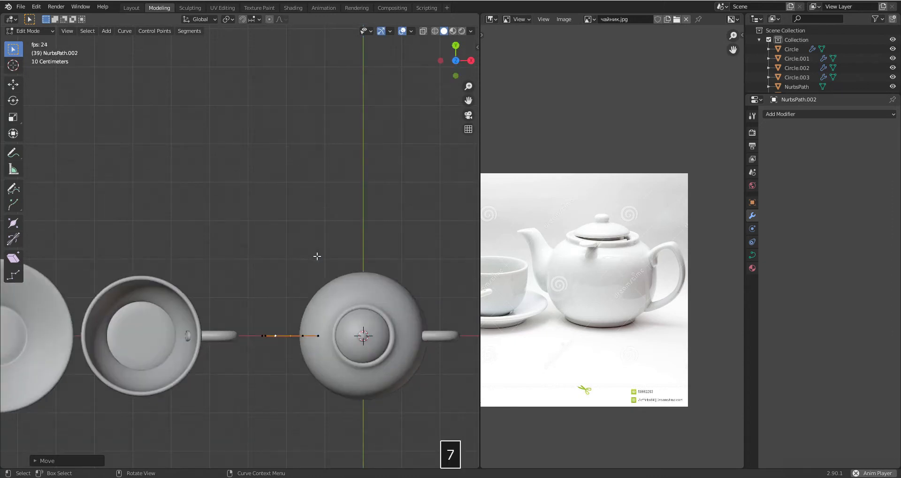
key("KP_1")
middle_click_drag(317, 256, 225, 242, "shift")
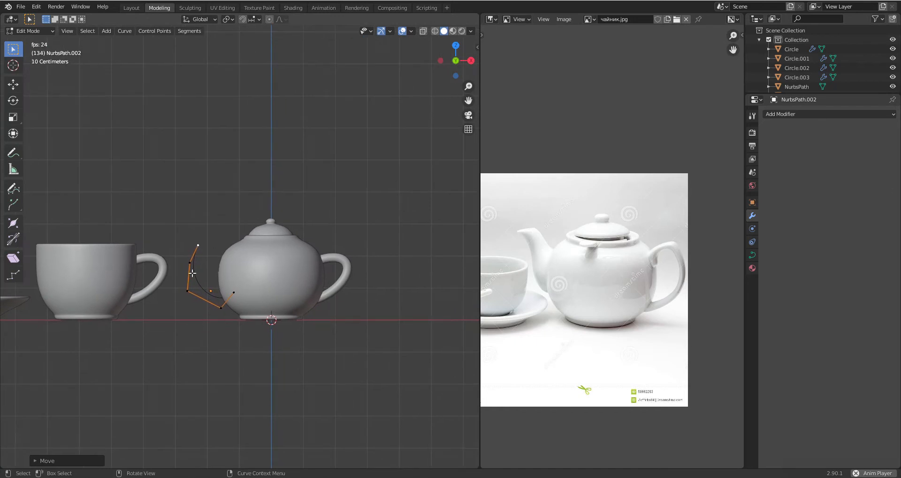
scroll(235, 270, "up", 2)
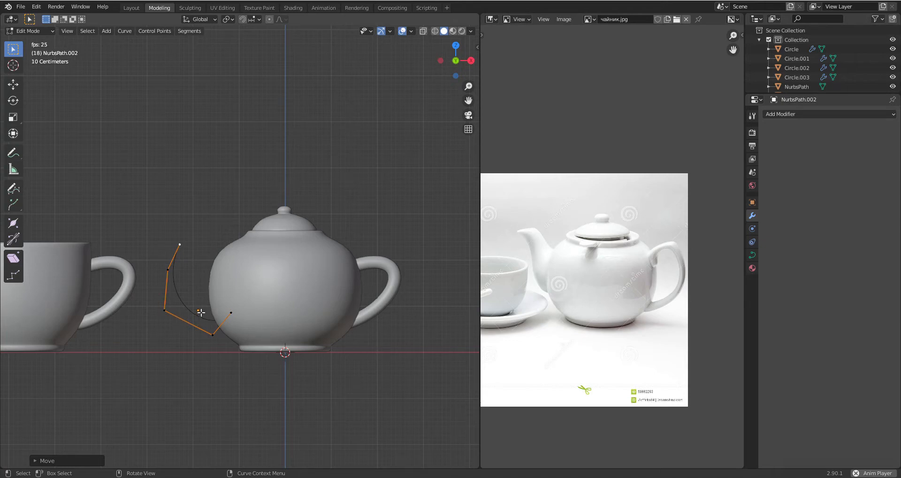
left_click(752, 255)
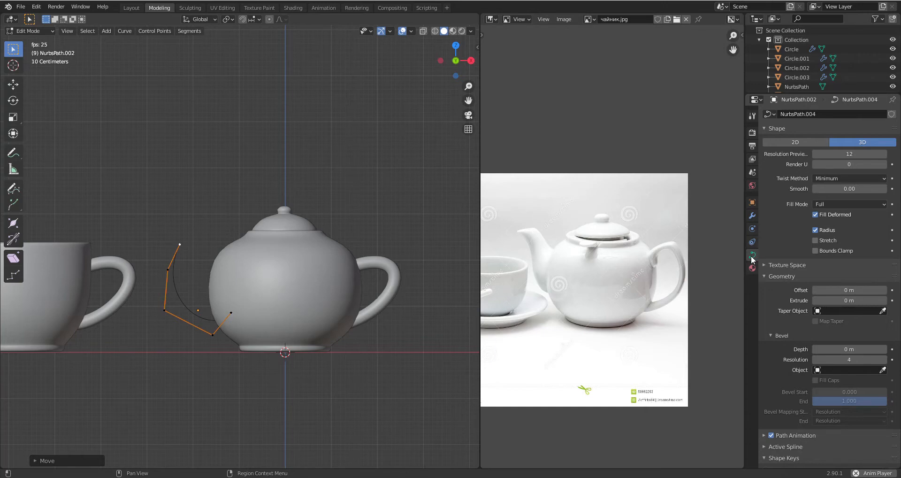
left_click(775, 276)
left_click(803, 278)
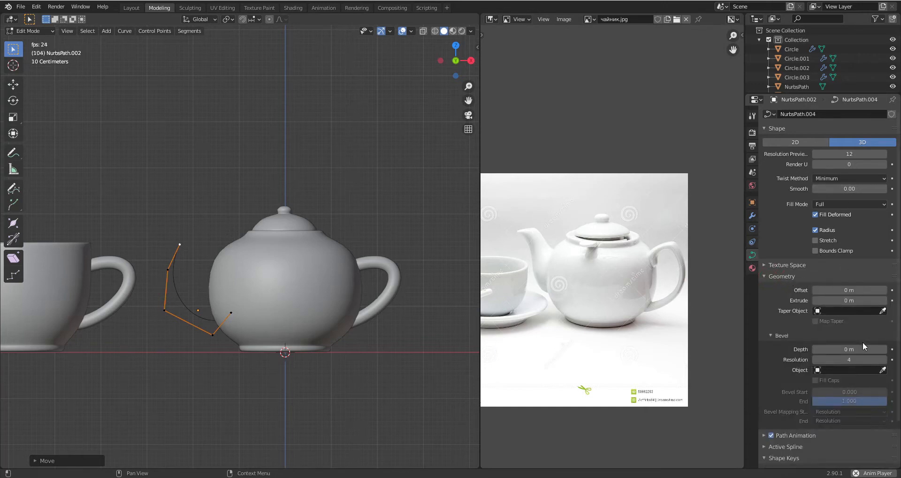
left_click_drag(842, 347, 878, 348)
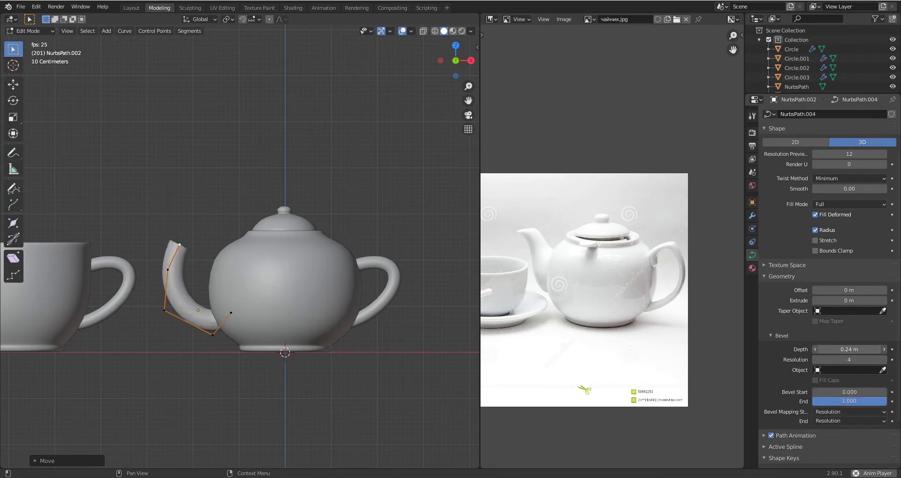
Step: Move the spout's tip control point outward, away from the teapot, so the tube's upper end stands upright
middle_click_drag(304, 291, 366, 284, "shift")
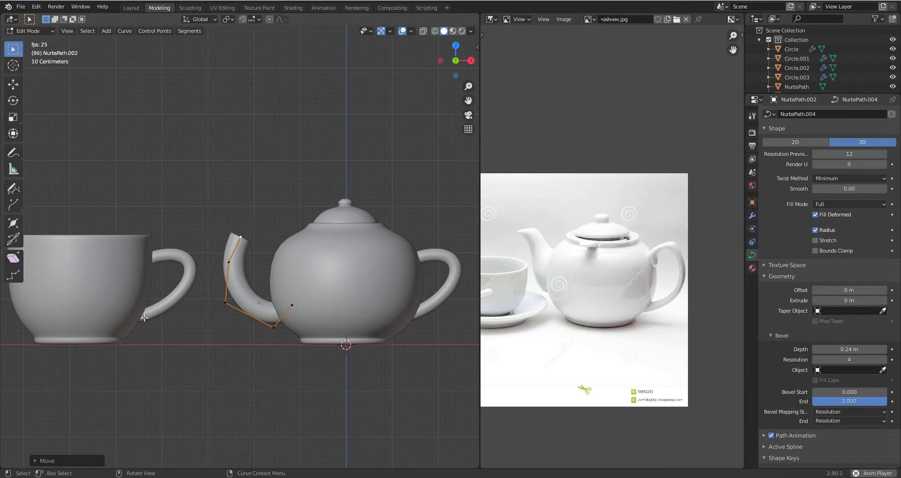
scroll(393, 268, "up", 2)
middle_click_drag(393, 268, 232, 189, "shift")
key("1")
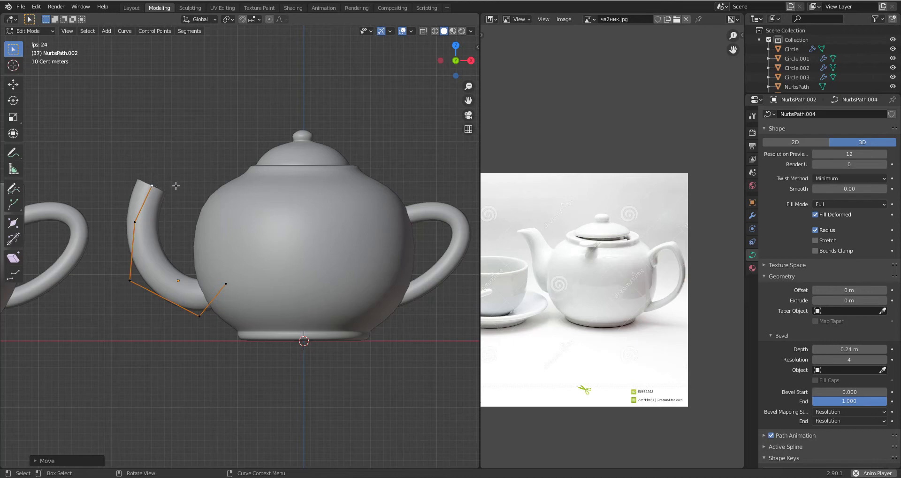
key("r")
key("g")
left_click(214, 209)
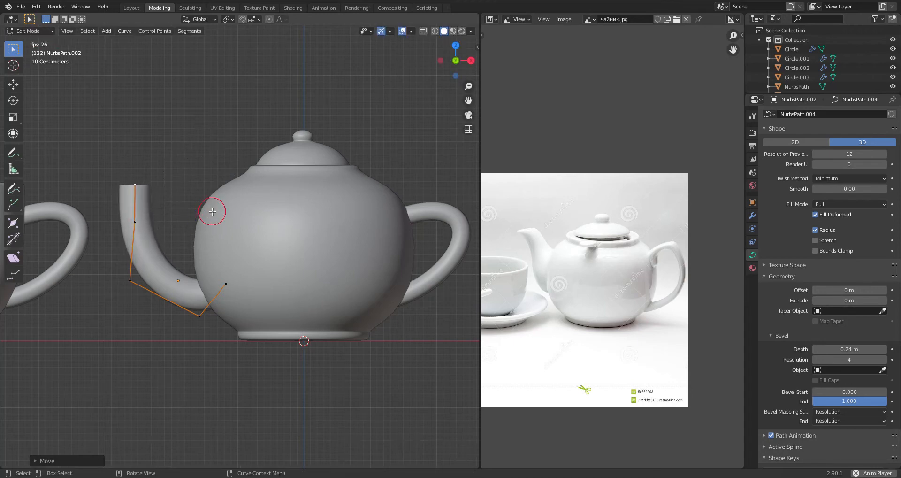
Step: Bend the spout into an S-shape by moving the second control point toward the teapot and the third outward and down
left_click(135, 221)
key("g")
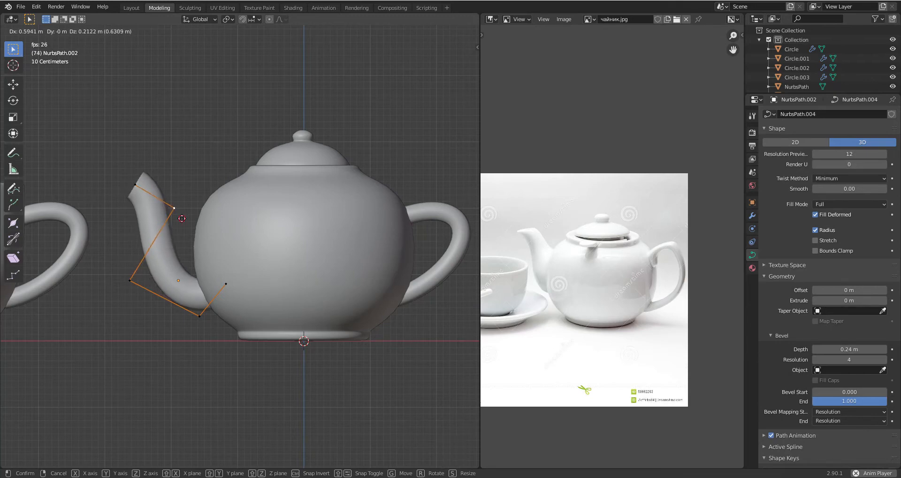
left_click(182, 219)
left_click(130, 280)
key("g")
left_click(127, 285)
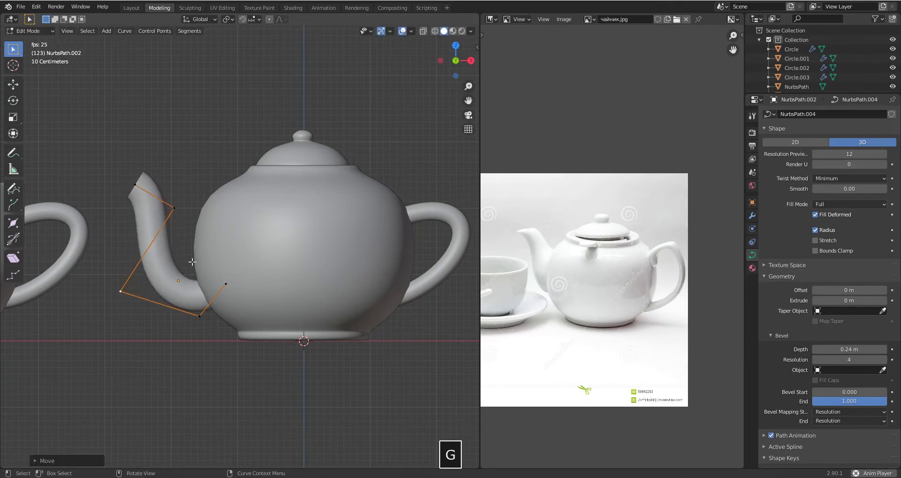
Step: Show the item transform properties for the curve's control points in the 3D view
left_click(207, 313)
scroll(230, 211, "down", 2)
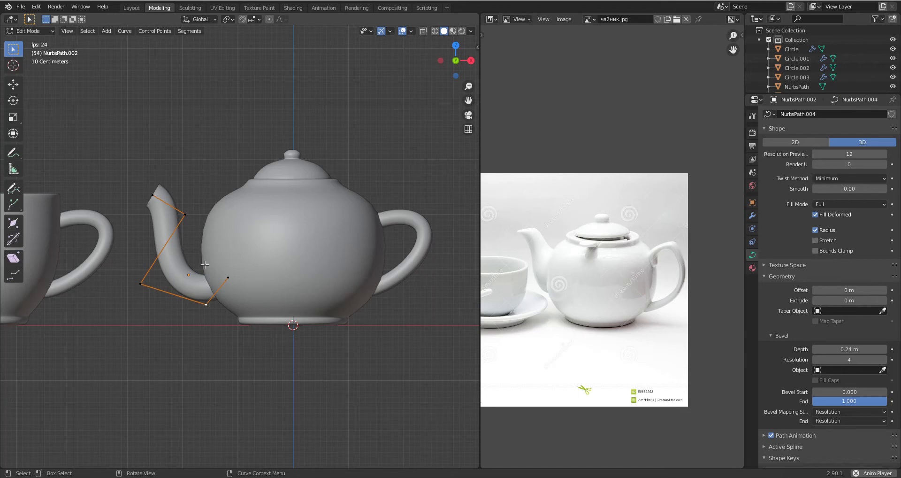
key("n")
key("n")
key("n")
left_click(437, 46)
left_click(440, 46)
left_click(464, 45)
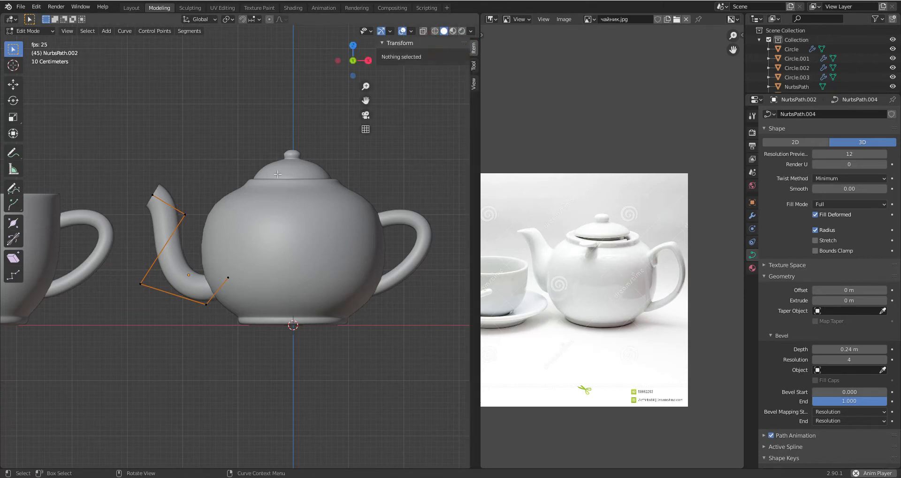
Step: Set the radius of the lowest control point, near the teapot's base, to 3.35 to widen the spout's root
left_click(183, 216)
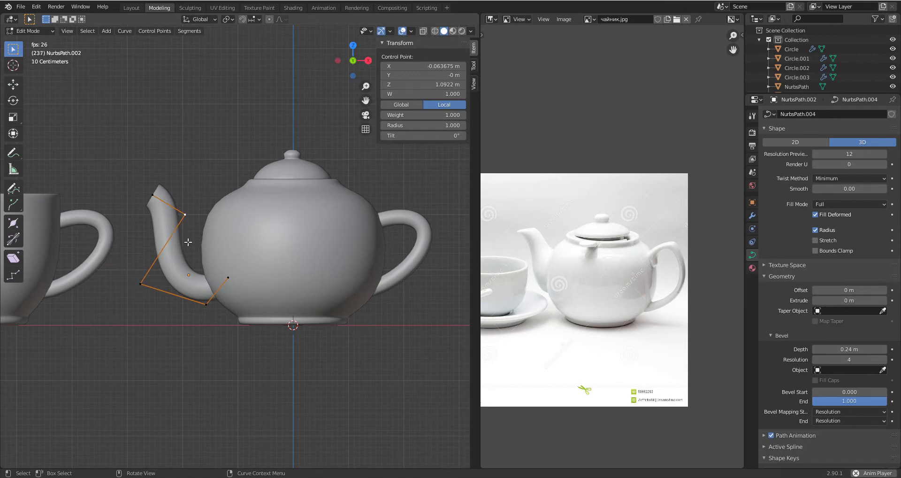
left_click(191, 214)
left_click(206, 304)
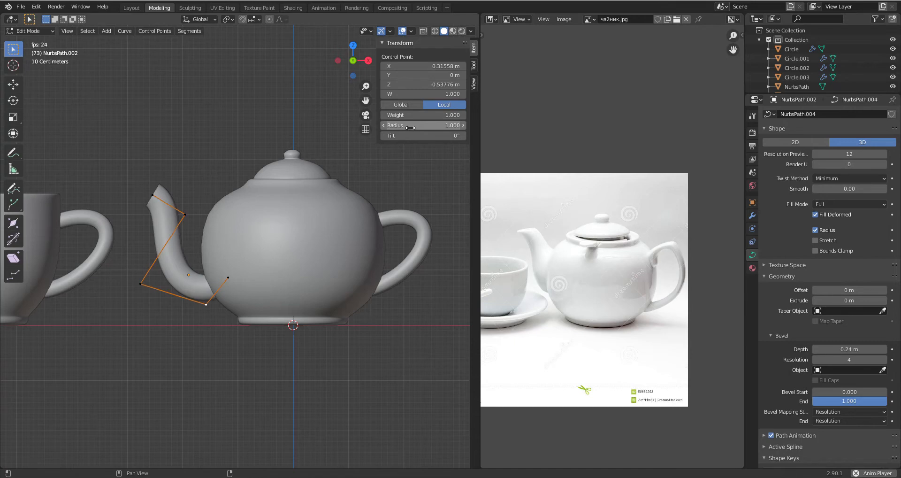
left_click_drag(410, 126, 457, 126)
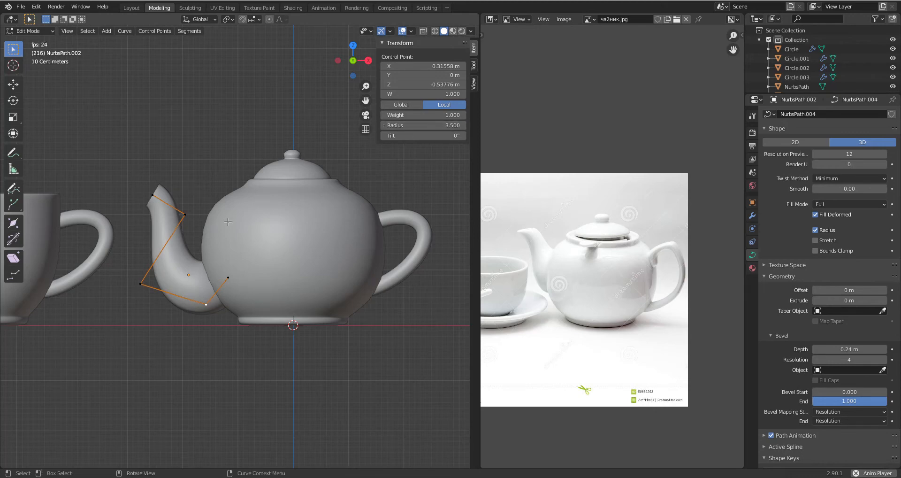
left_click_drag(422, 125, 420, 125)
Step: Delete the curve's last control point, inside the teapot body
left_click(228, 277)
key("x")
left_click(229, 277)
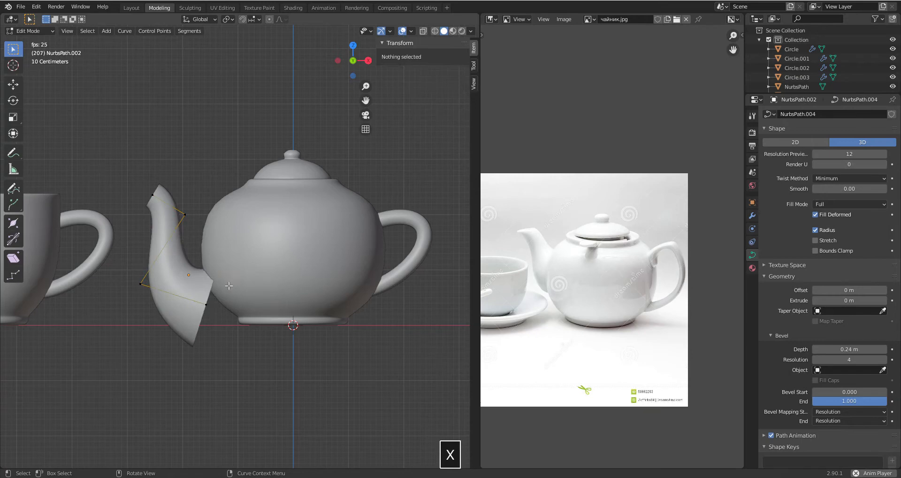
Step: Move the spout's wide end control point up and into the teapot body so its open root is hidden
left_click(206, 304)
key("r")
right_click(331, 311)
key("g")
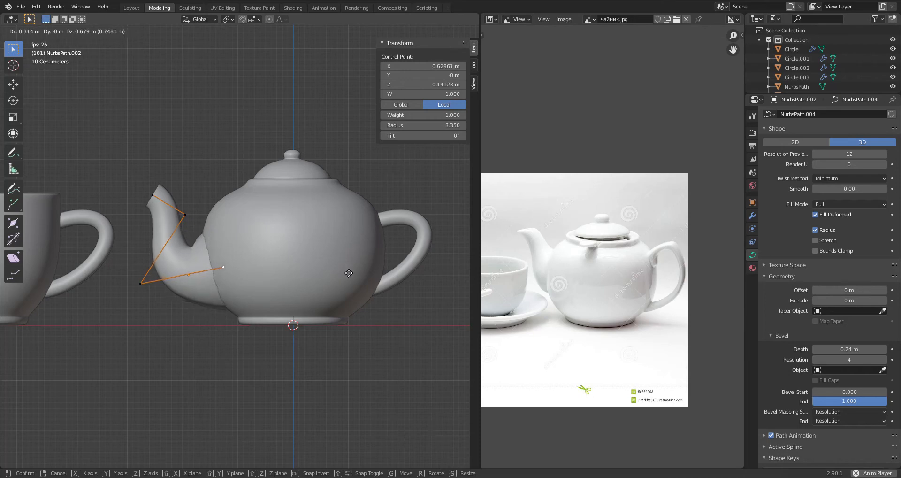
left_click(352, 269)
Step: Move the spout's outer bend control point up and toward the body, to about X -0.60 m, Z 0.35 m
left_click(141, 284)
key("g")
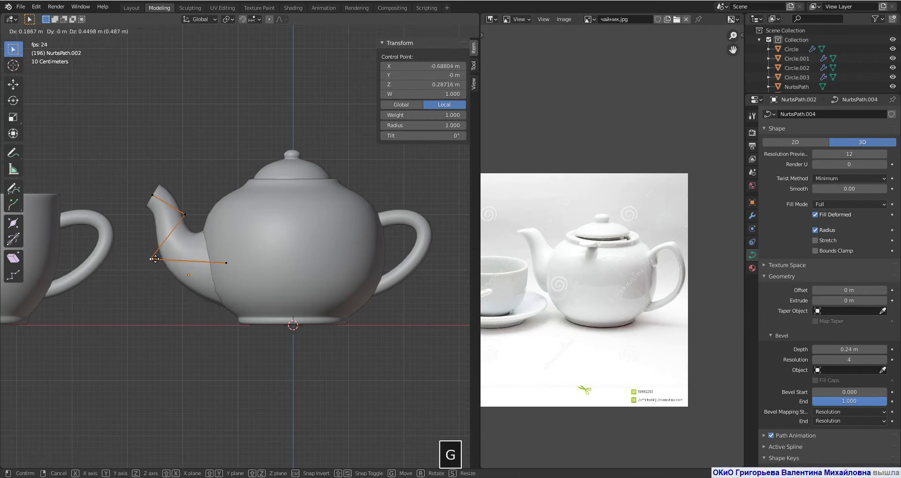
left_click(159, 255)
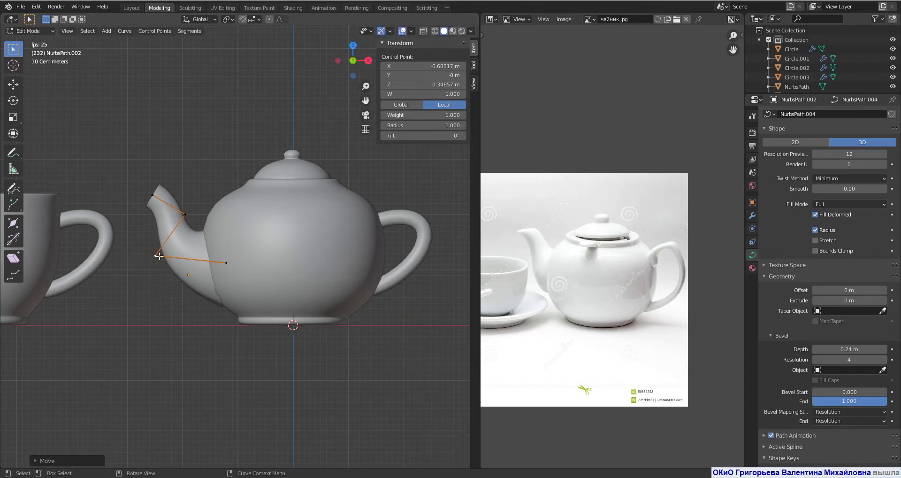
Step: Bring the spout's upper end closer to the body, with the tip point near X -0.30 m, Z 1.56 m and the next near X 0.07 m, Z 1.10 m
left_click(152, 194)
key("g")
left_click(167, 188)
left_click(184, 214)
key("g")
left_click(192, 217)
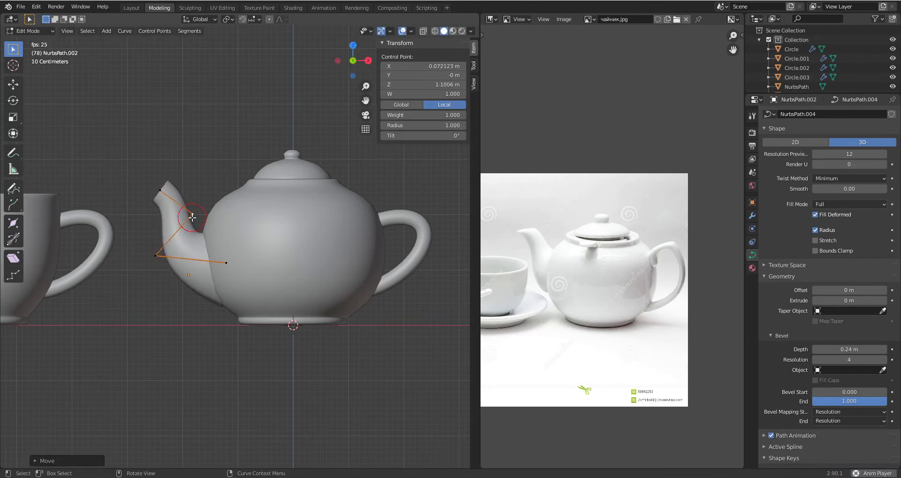
left_click(161, 190)
key("g")
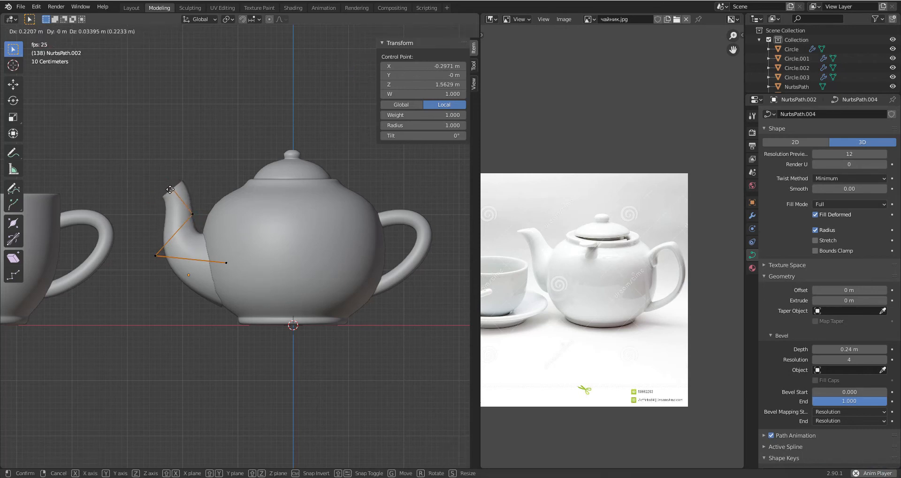
left_click(171, 188)
key("1")
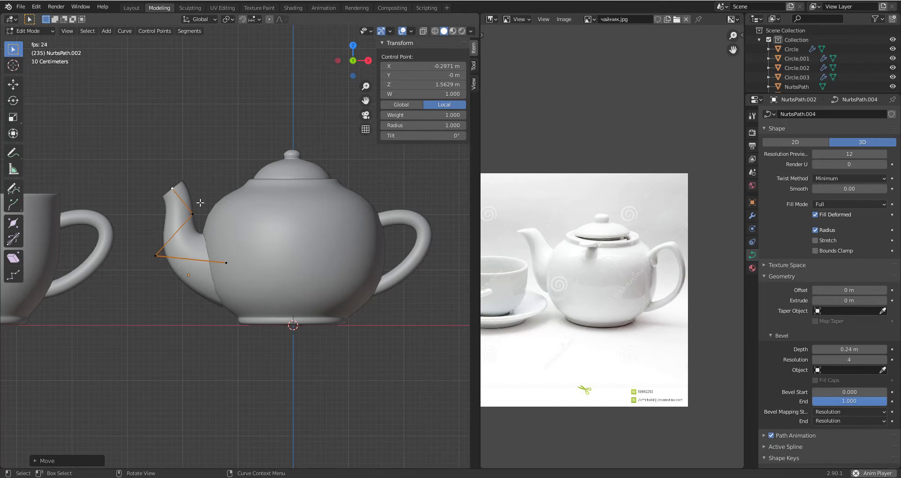
Step: Nudge the spout's wide end control point deeper into the teapot body, to about X 0.77 m, Z 0.24 m, and finish editing the curve
left_click(202, 176)
key("Tab")
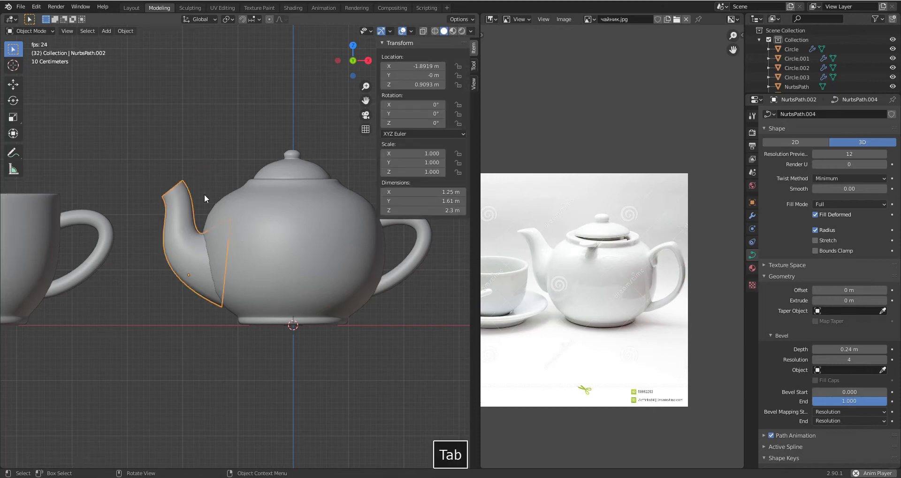
scroll(182, 220, "up", 3)
middle_click_drag(201, 277, 246, 293)
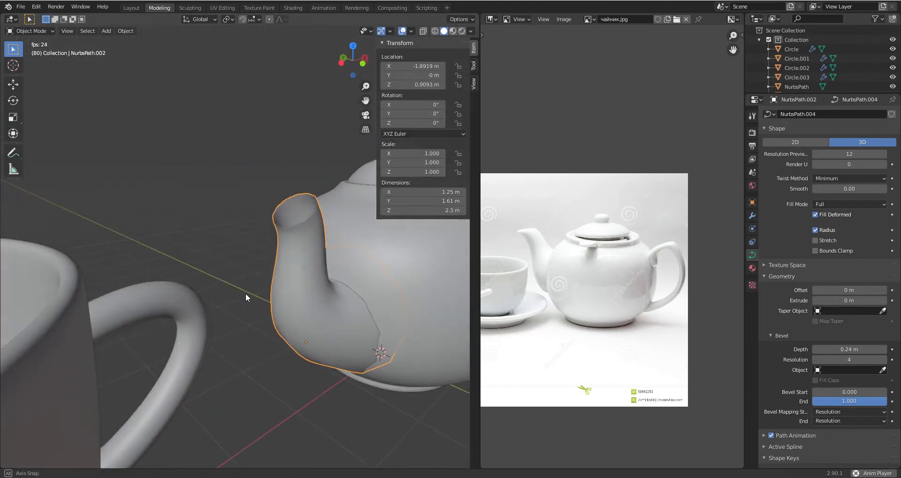
key("KP_1")
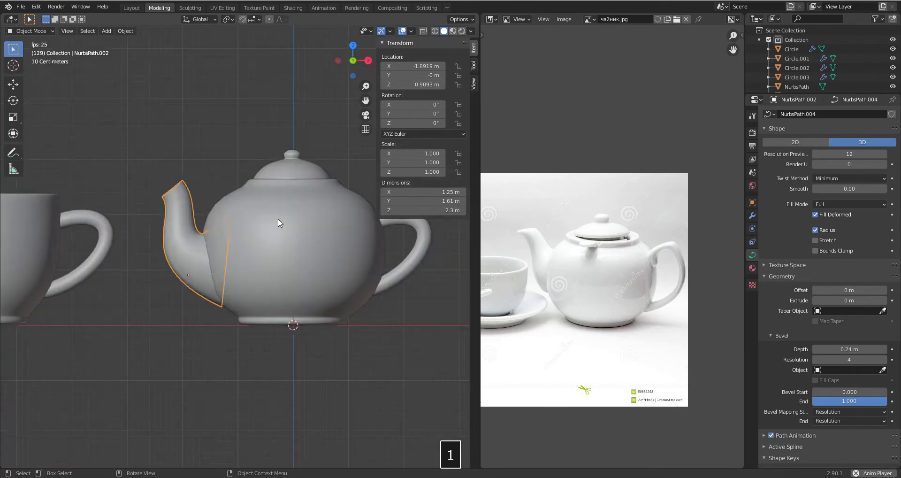
key("Tab")
key("Tab")
key("Tab")
left_click(228, 261)
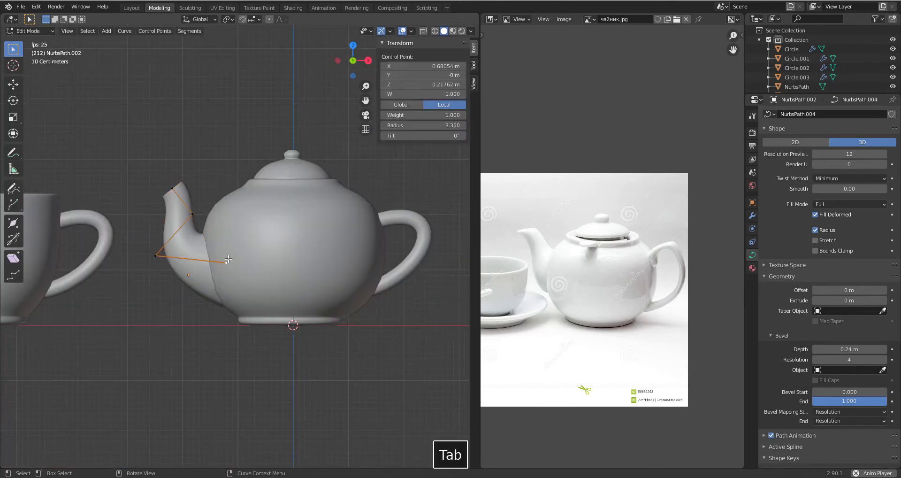
key("g")
left_click(298, 255)
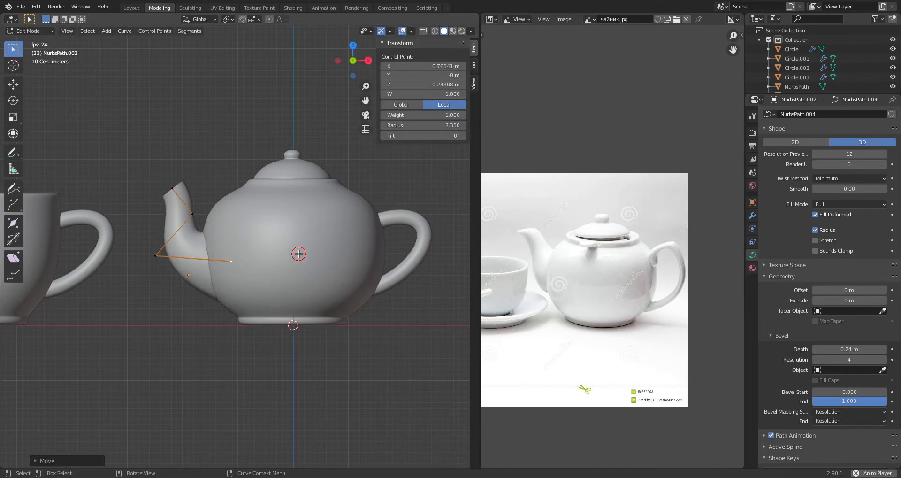
key("Tab")
Step: Convert the spout curve to a mesh and open the mesh for editing
scroll(254, 270, "down", 3)
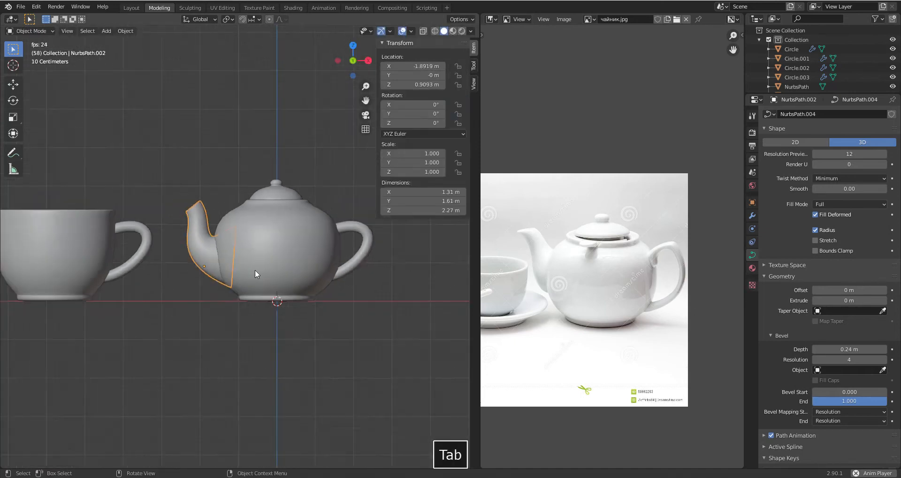
left_click(261, 350)
scroll(269, 255, "up", 2)
left_click(203, 249)
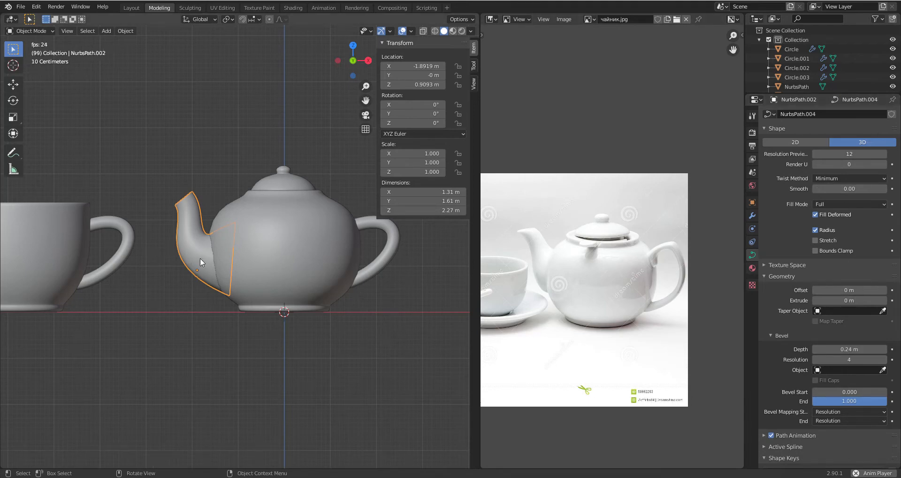
left_click(125, 30)
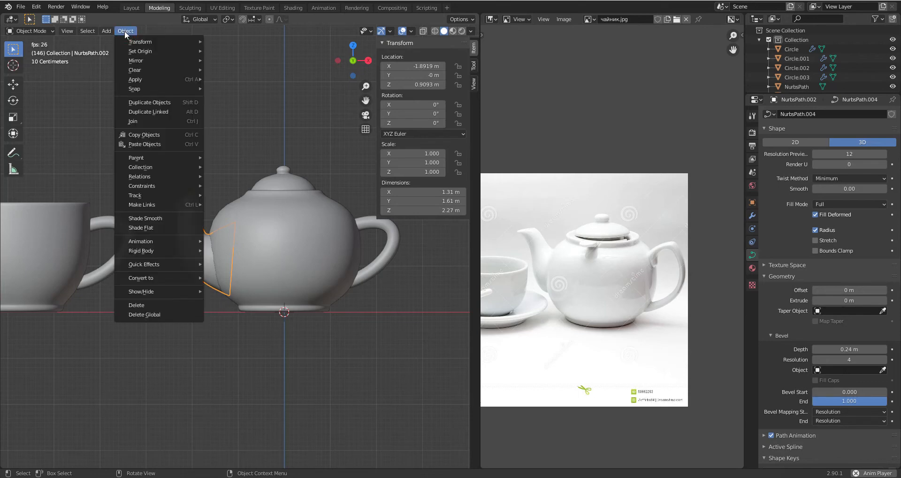
mouse_move(167, 278)
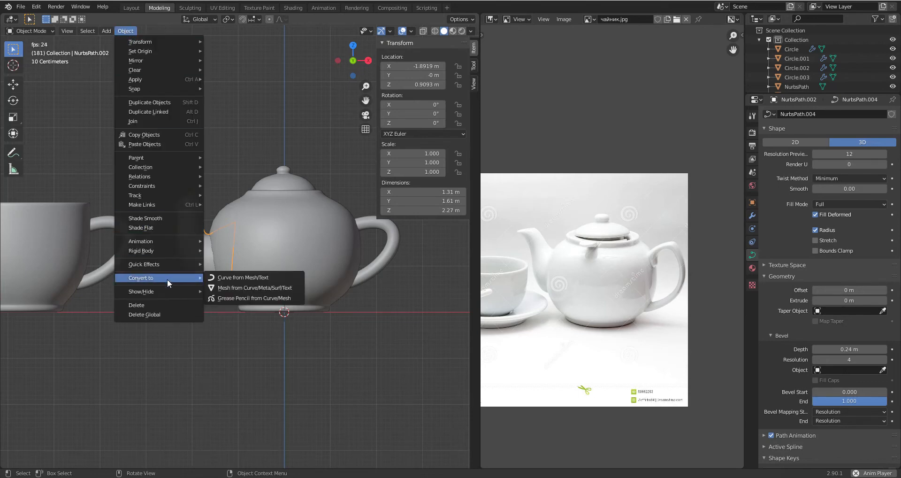
left_click(244, 286)
key("Tab")
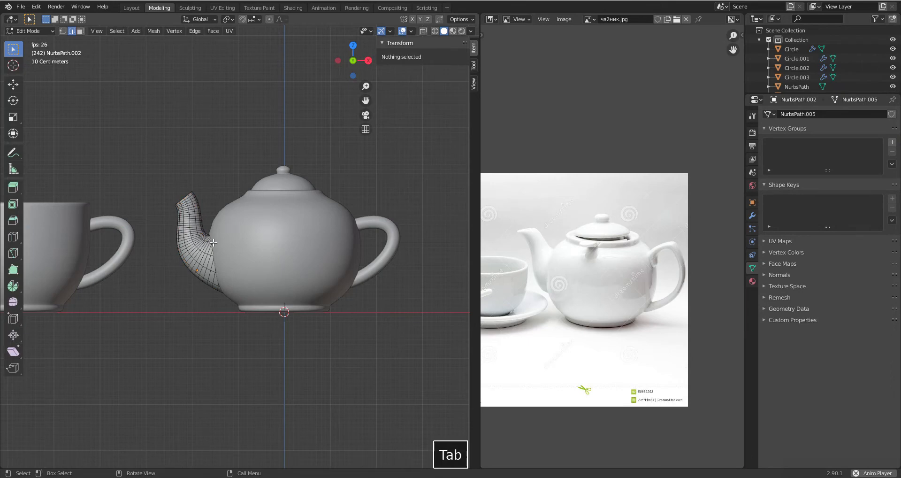
Step: Try to move an edge loop on the spout's lower part and to rotate the edge loop at its tip
scroll(213, 249, "up", 3)
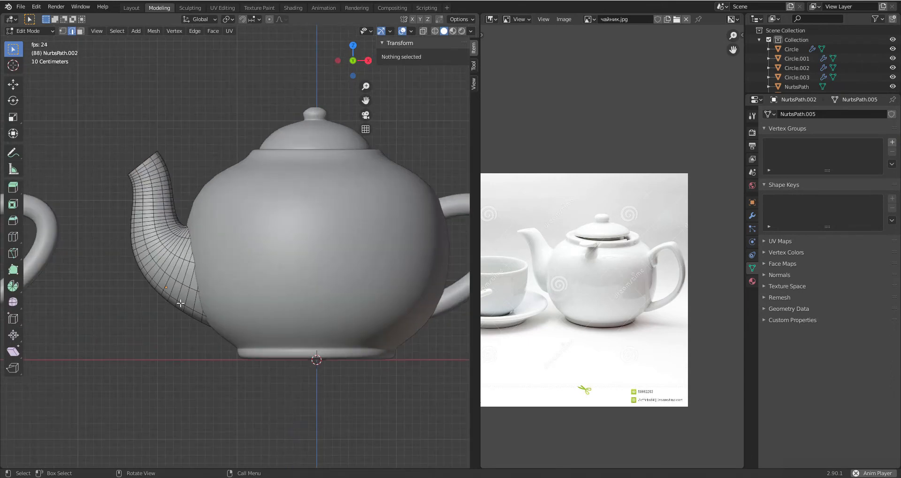
scroll(180, 304, "down", 1)
left_click(186, 284, "alt")
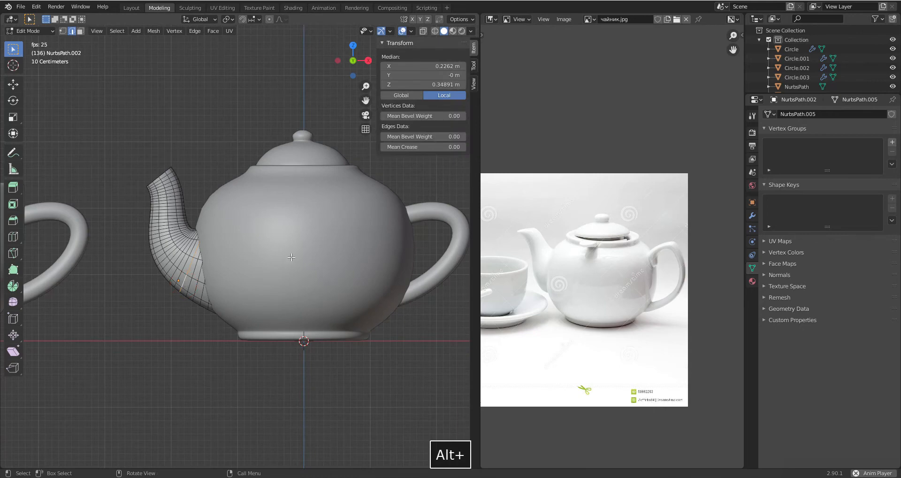
key("g")
right_click(284, 275)
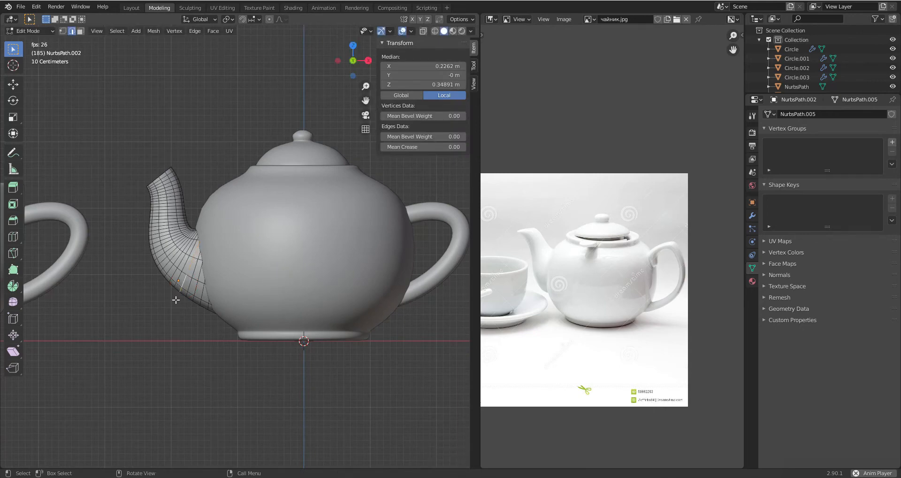
left_click(161, 171)
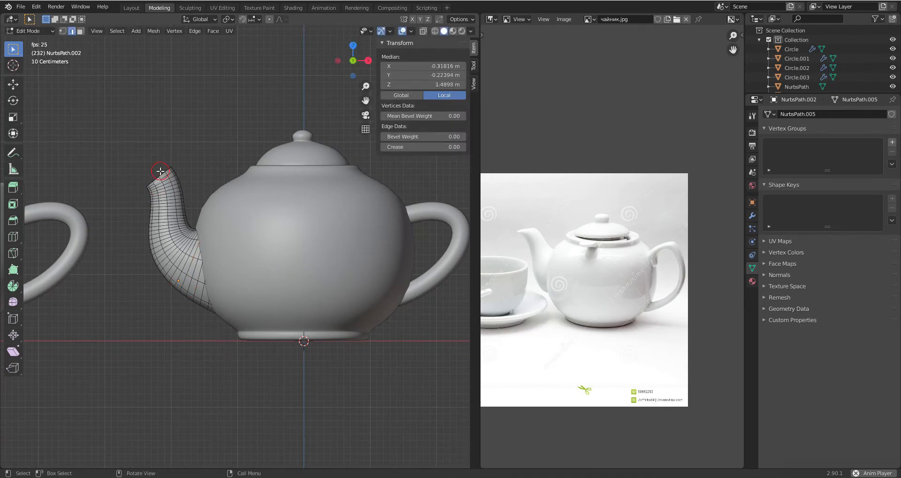
left_click(160, 172, "alt")
key("r")
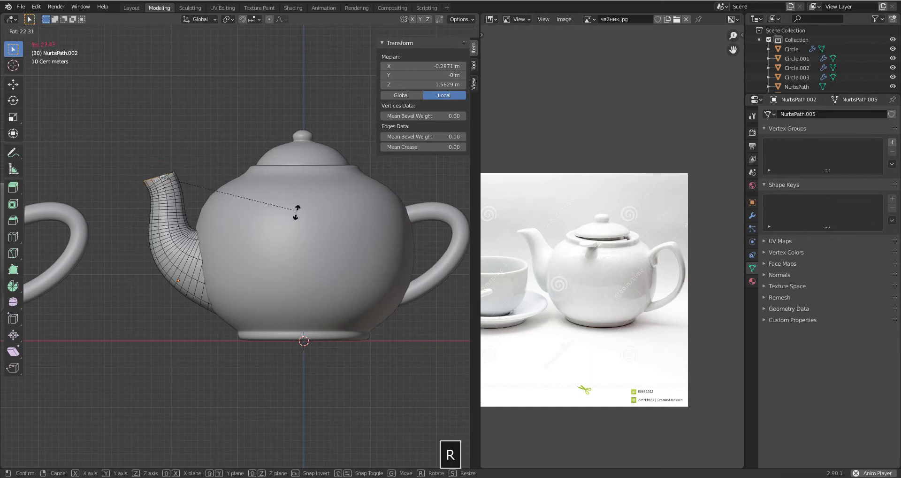
left_click(277, 115)
scroll(160, 175, "up", 3)
left_click(109, 134)
left_click(106, 145)
left_click(117, 168)
left_click(126, 212)
scroll(126, 212, "down", 5)
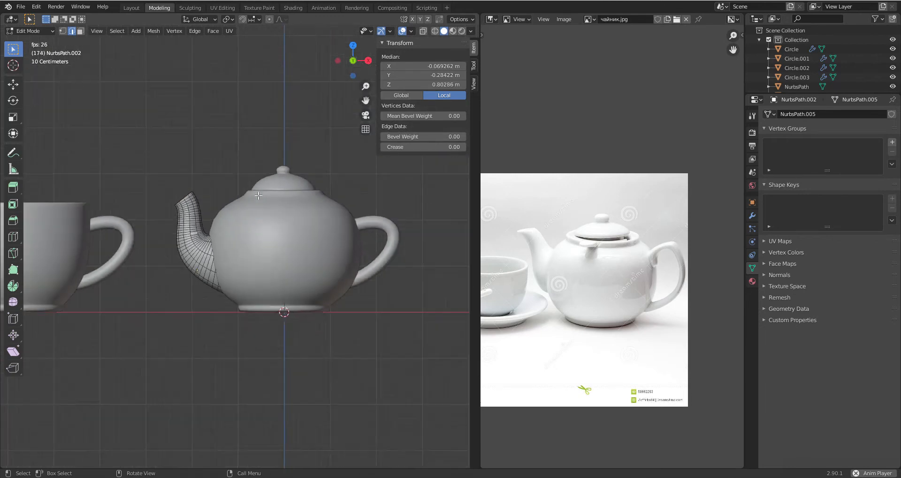
key("Tab")
scroll(258, 195, "up", 2)
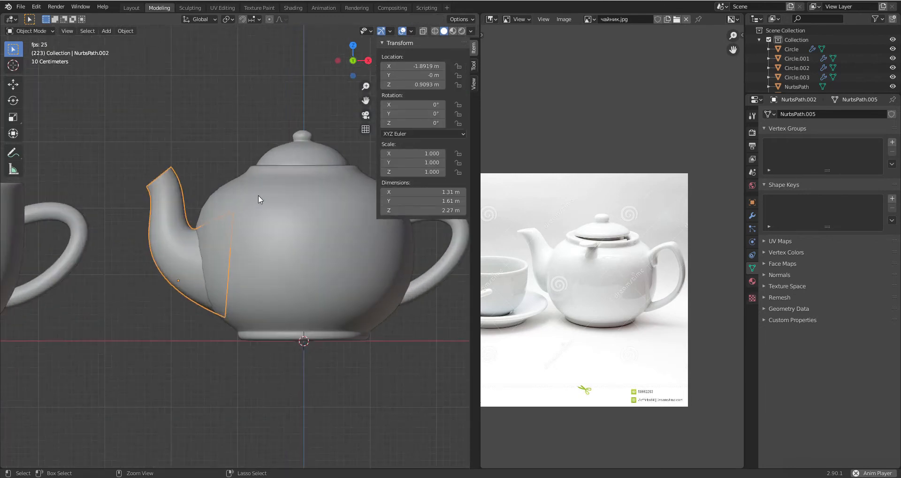
Step: Undo the spout's mesh selections and its conversion to a mesh, going back to the editable curve
key("ctrl+z")
key("ctrl+z")
key("ctrl+z")
key("ctrl+z")
key("ctrl+z")
key("ctrl+z")
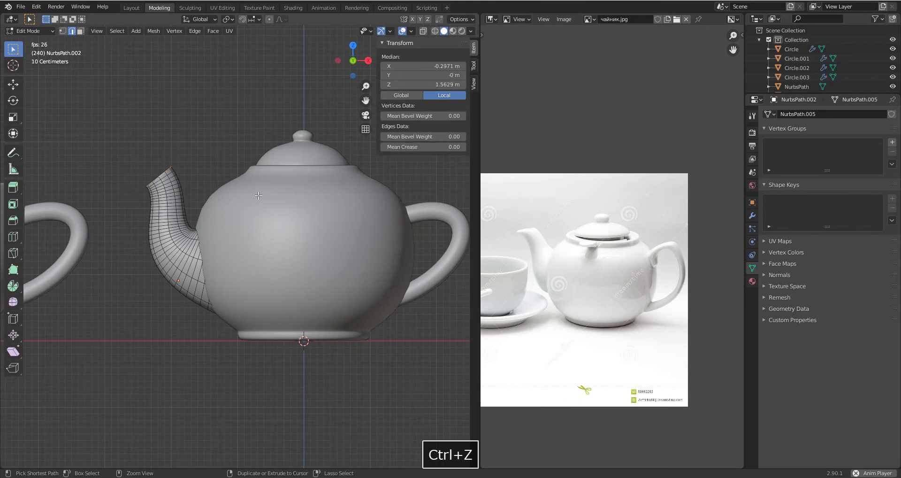
key("ctrl+z")
key("ctrl+z")
key("ctrl+z")
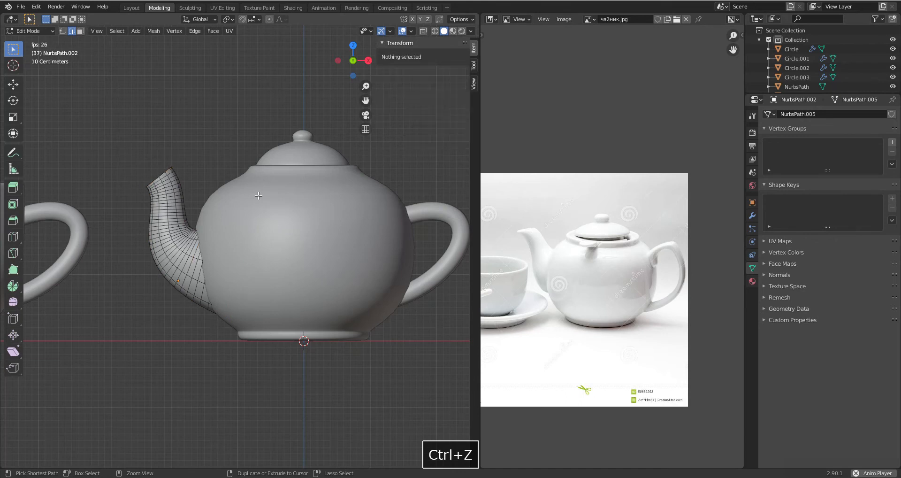
key("ctrl+z")
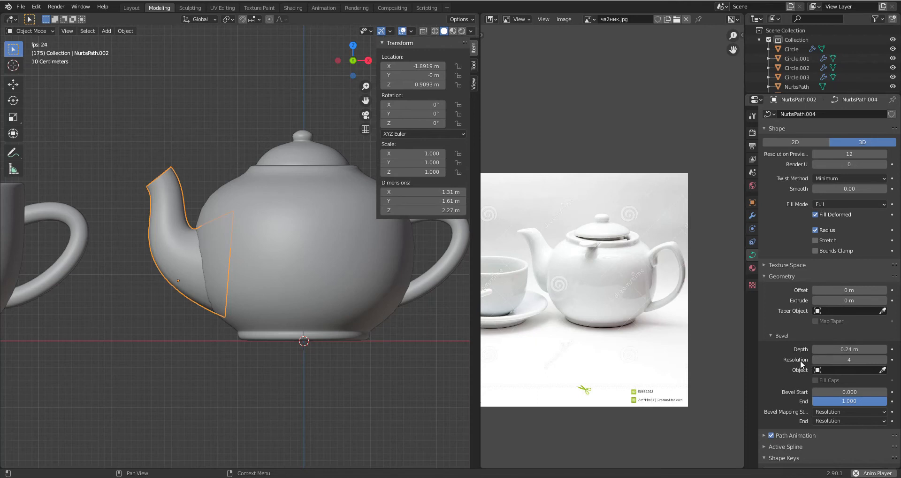
Step: Lower the spout curve's bevel resolution to 0 and check its cross-section
left_click(816, 360)
left_click(815, 359)
left_click(815, 360)
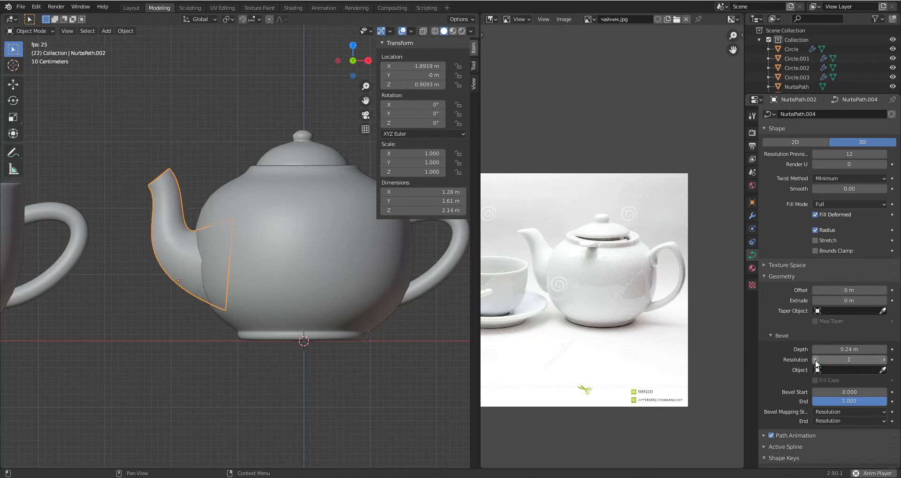
left_click(815, 360)
middle_click_drag(232, 270, 293, 314)
scroll(293, 314, "down", 3)
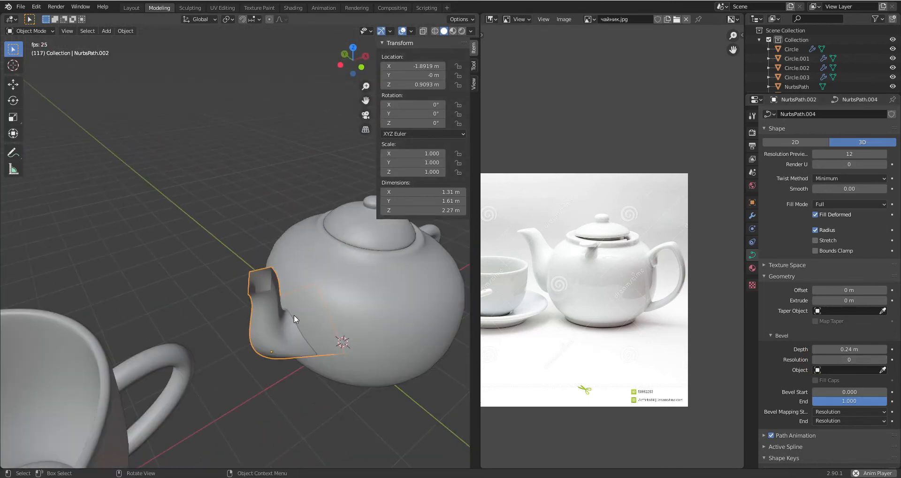
scroll(295, 314, "up", 2)
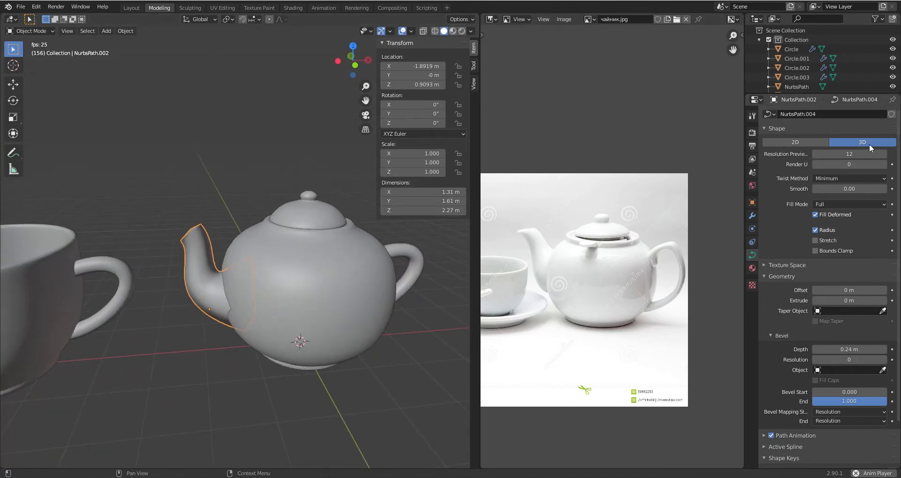
Step: Set the spout curve's preview resolution to 1 and check the shape from an angle and from the front
left_click_drag(847, 153, 822, 153)
middle_click_drag(217, 277, 218, 256)
scroll(218, 258, "up", 1)
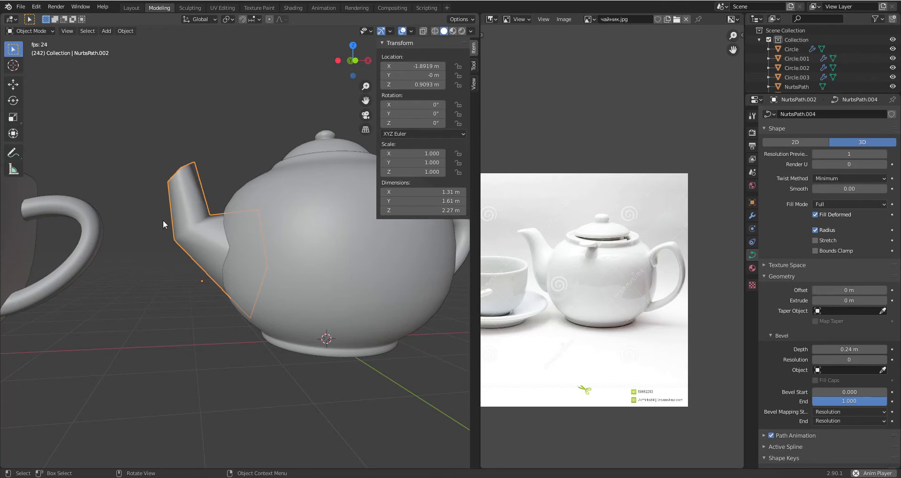
middle_click_drag(254, 252, 249, 275)
key("1")
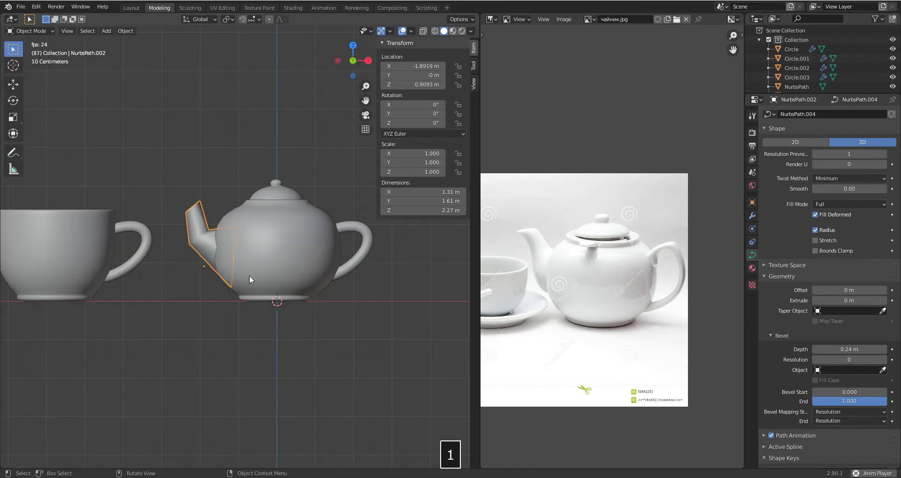
scroll(248, 203, "up", 3)
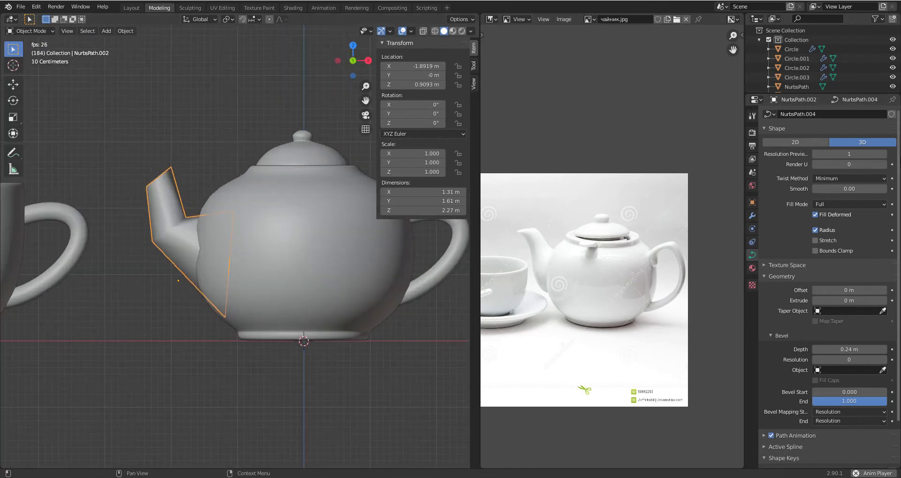
Step: Set the spout curve's preview resolution to 2 and its bevel resolution to 1
left_click(884, 154)
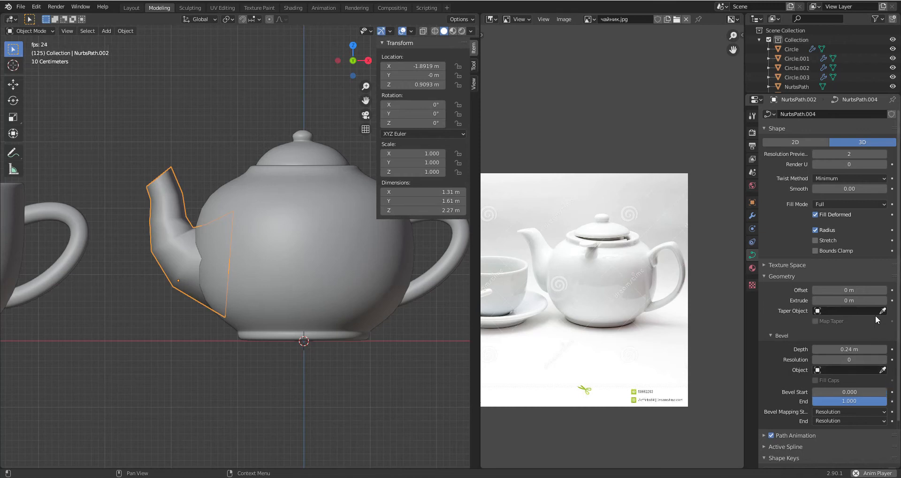
left_click(884, 359)
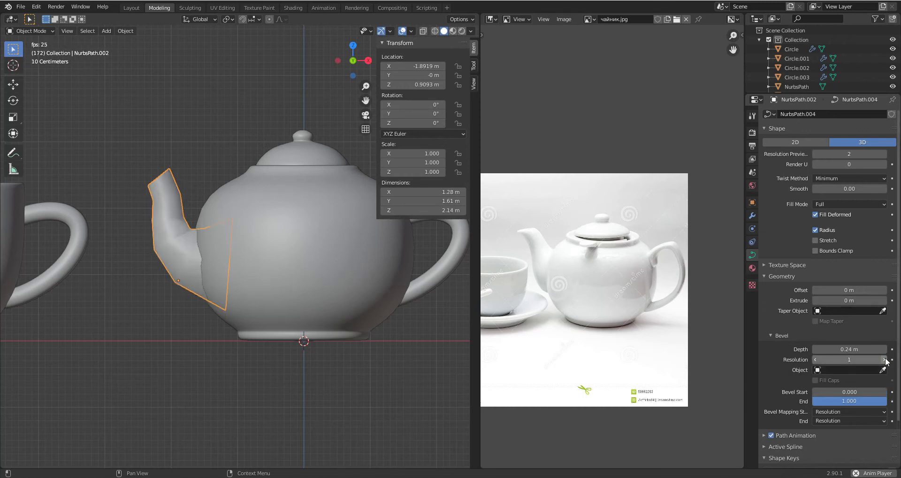
middle_click_drag(305, 253, 305, 278)
scroll(215, 264, "down", 6)
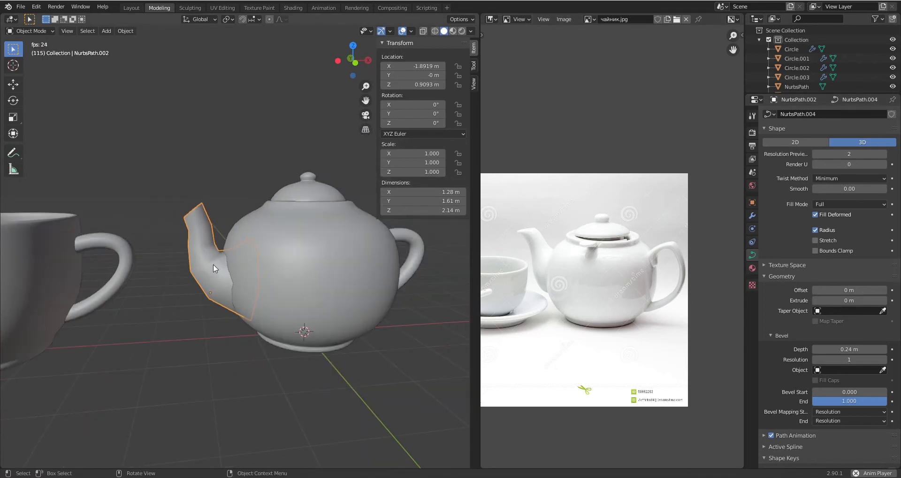
mouse_move(228, 266)
middle_mouse_down()
mouse_move(220, 245)
mouse_move(220, 254)
middle_mouse_up()
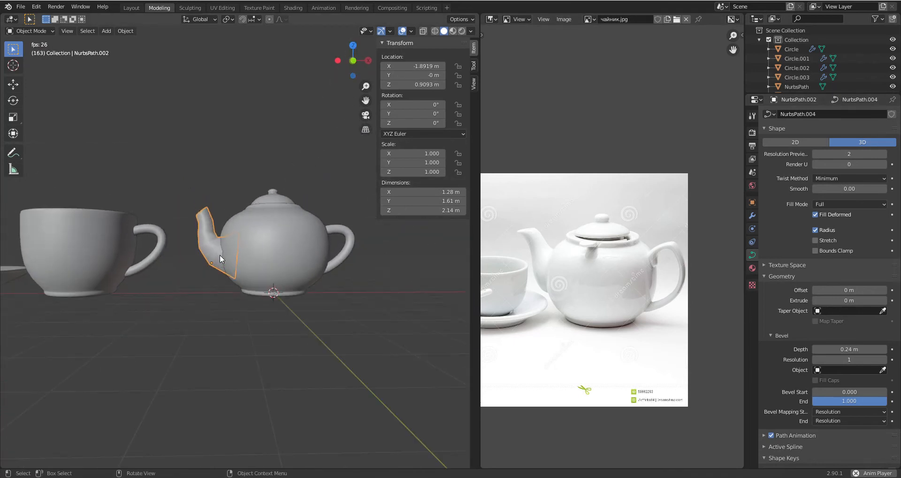
Step: Convert the simplified low-resolution spout curve to a mesh and enter mesh editing on it
key("KP_1")
scroll(220, 256, "up", 3)
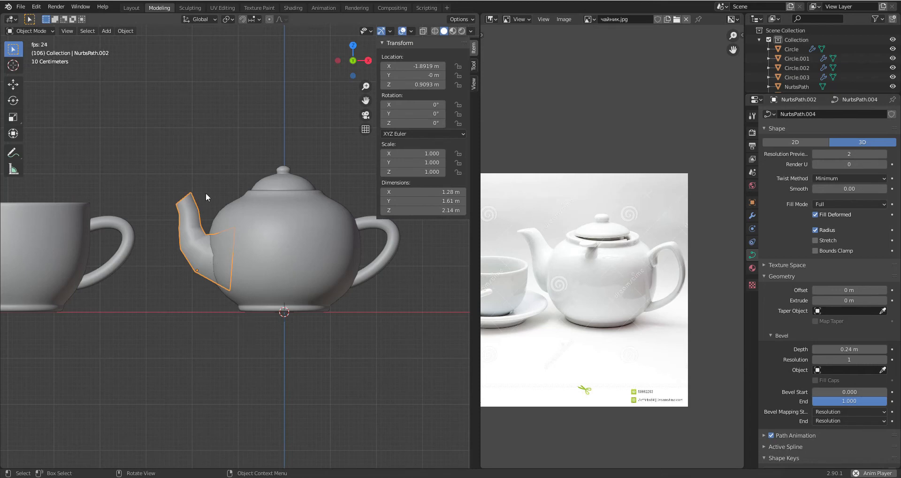
left_click(126, 31)
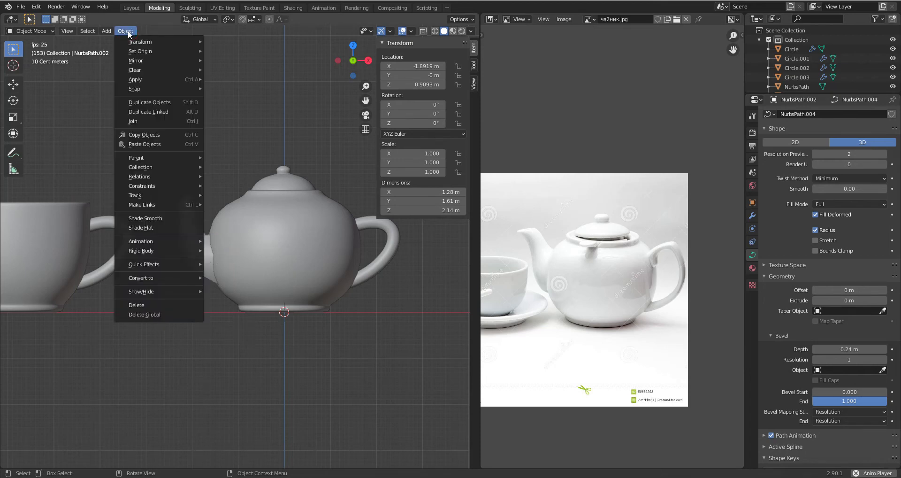
left_click(187, 231)
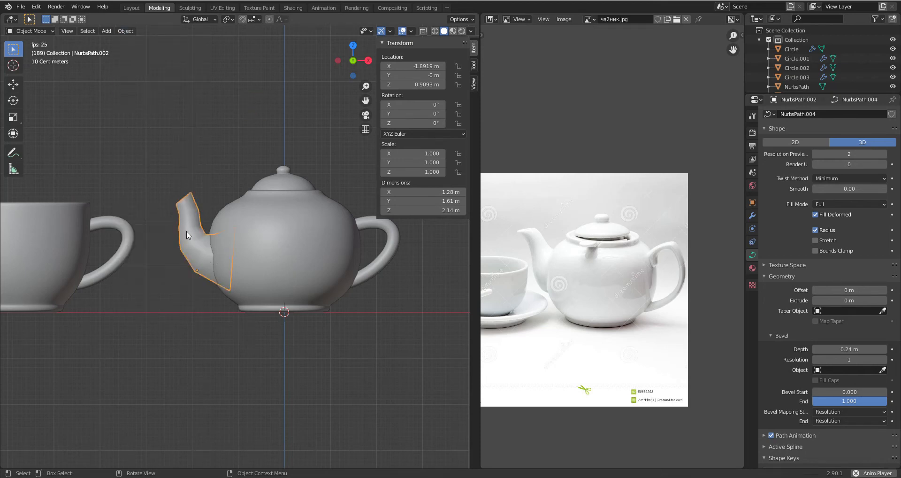
left_click(130, 33)
mouse_move(170, 265)
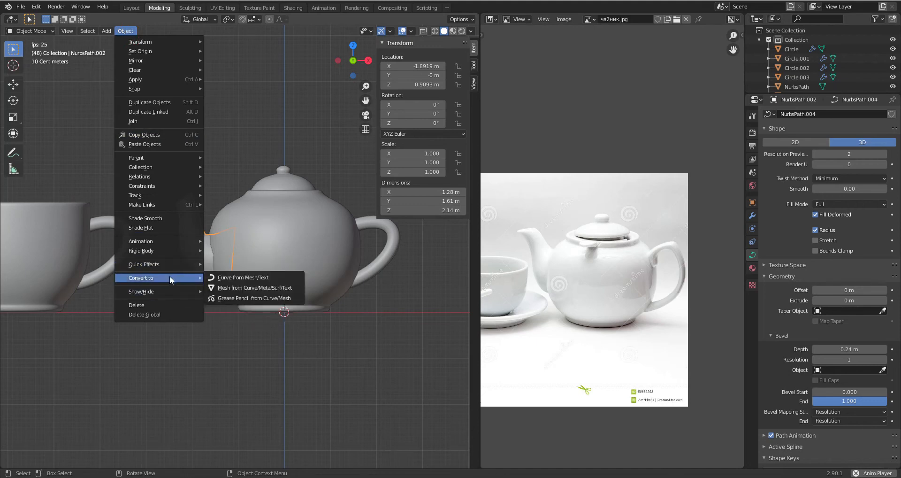
left_click(225, 285)
scroll(210, 244, "up", 2)
key("Tab")
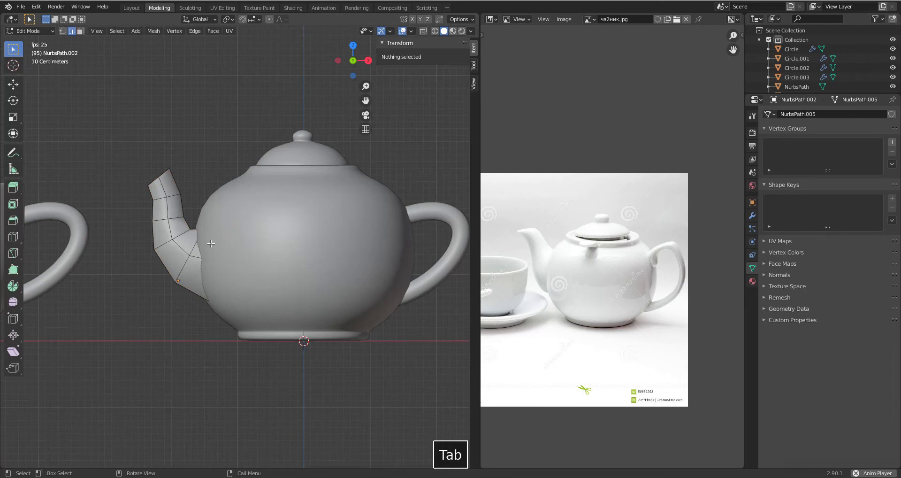
Step: Rotate the edge loop at the spout's open tip by about 40° in the front view so the rim lies level
middle_click_drag(222, 262, 293, 301)
key("KP_1")
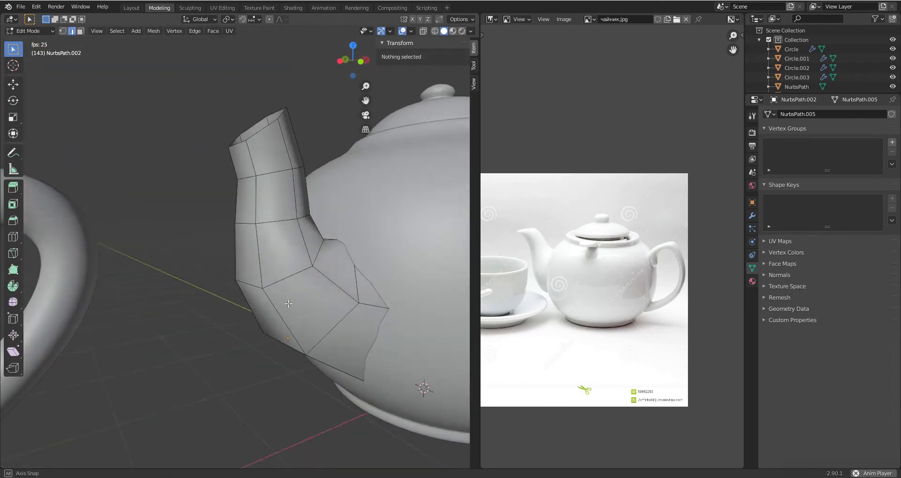
left_click(170, 194)
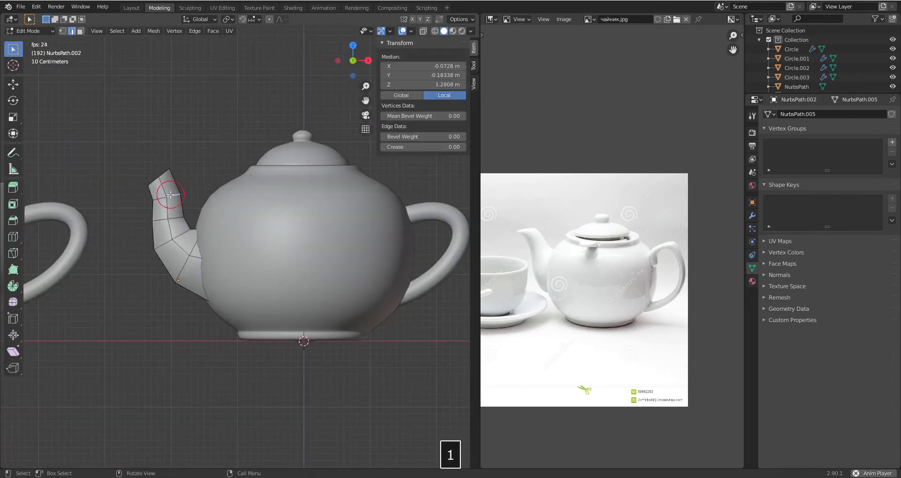
left_click(170, 194, "alt")
left_click(165, 170)
left_click(166, 168, "alt")
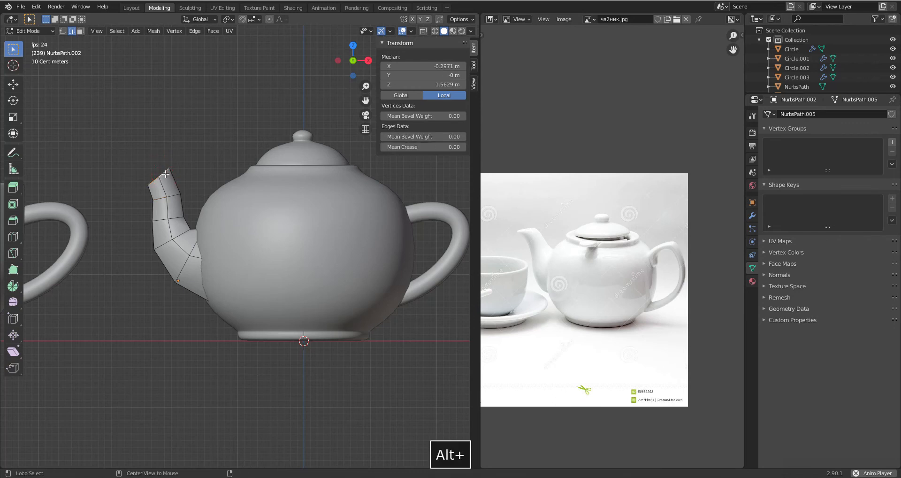
key("r")
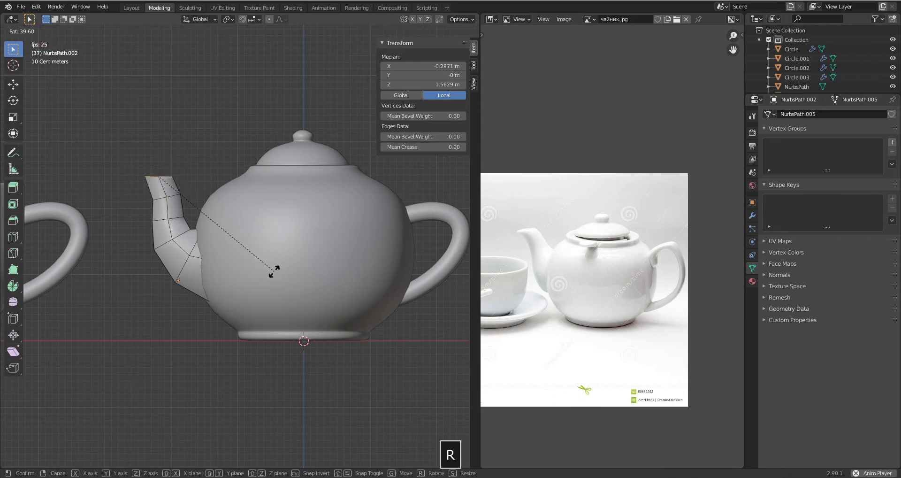
left_click(281, 259)
Step: Move the edge loop at the spout's bend about 0.05 m toward the teapot body and 0.06 m up, and leave mesh editing
left_click(199, 267)
left_click(192, 235)
left_click(179, 234, "alt")
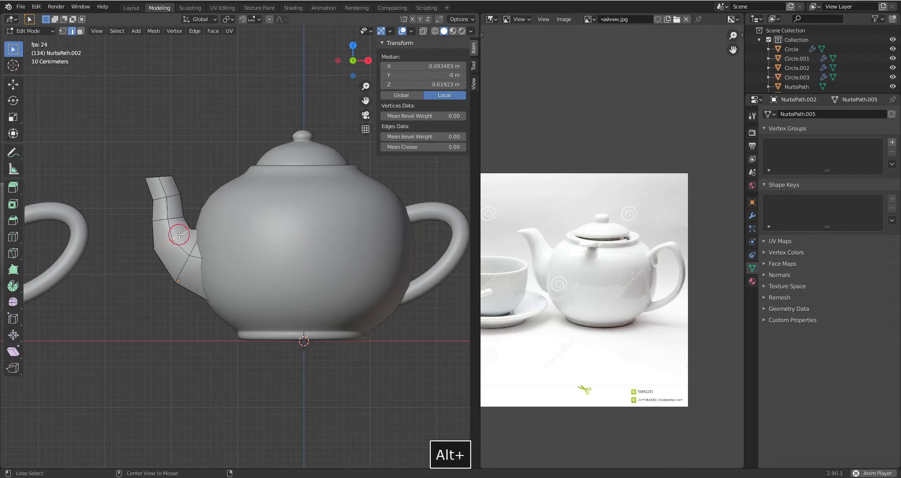
key("1")
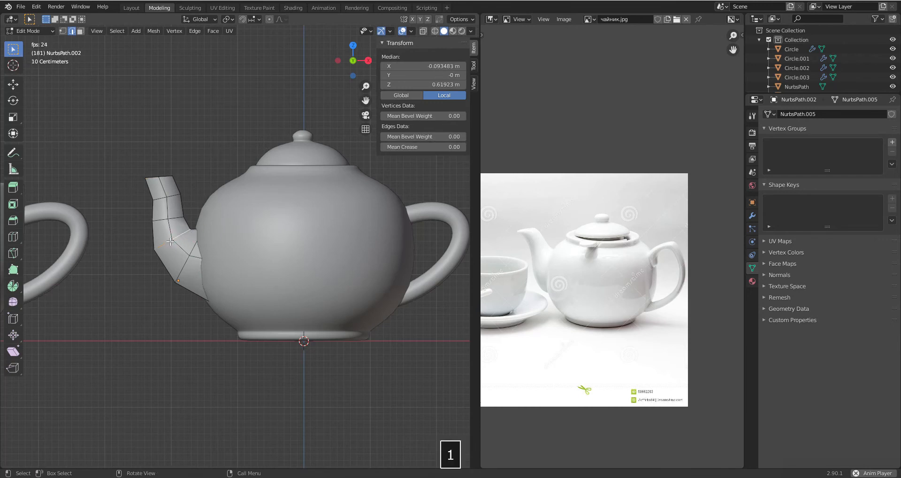
key("g")
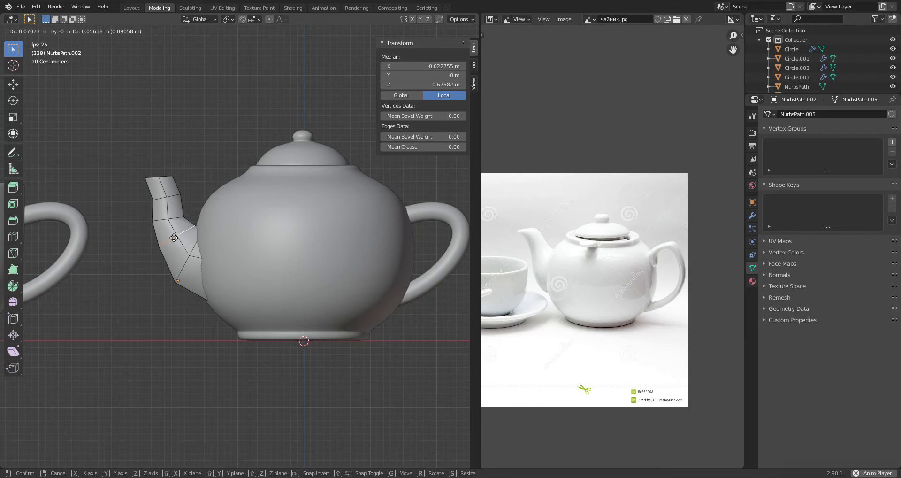
left_click(172, 237)
key("Tab")
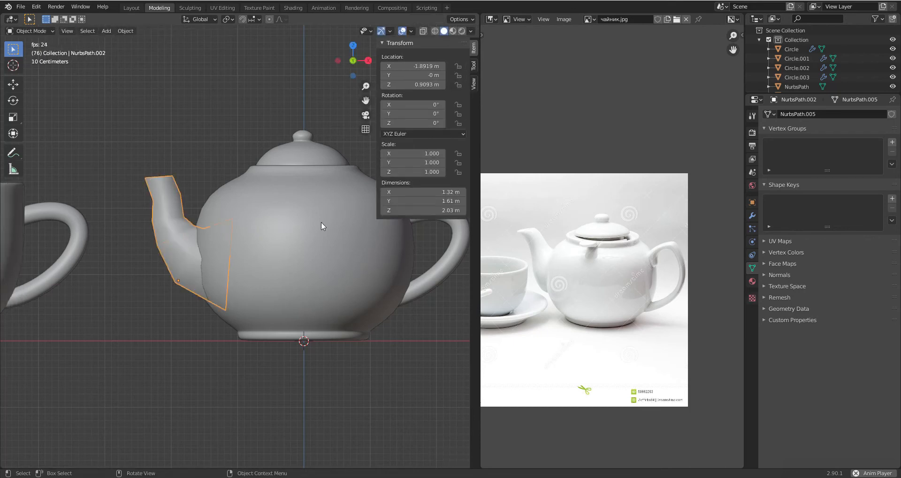
Step: Add a Solidify modifier to the spout with a thickness of 0.04 m
scroll(292, 168, "down", 2)
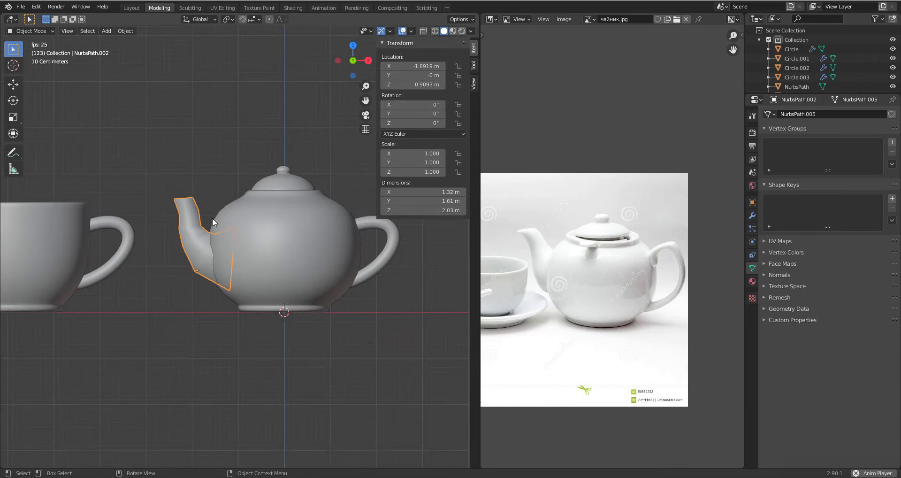
scroll(212, 217, "up", 2)
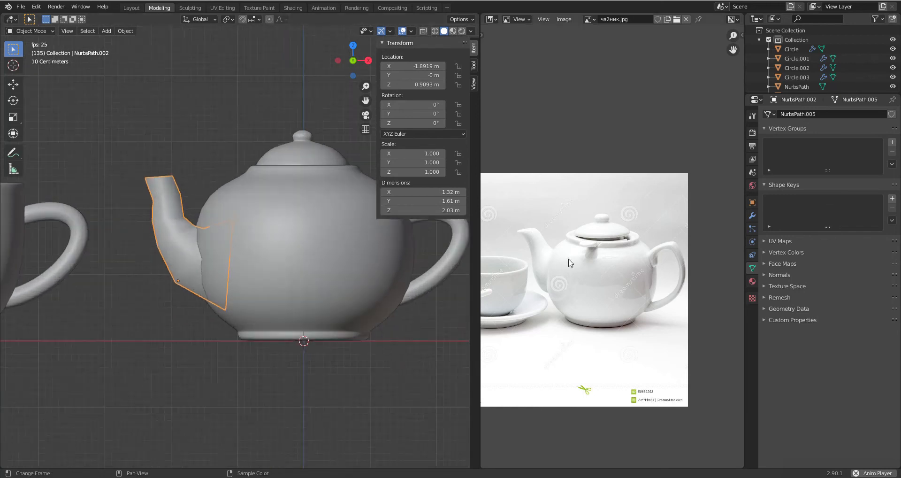
left_click(753, 216)
left_click(795, 116)
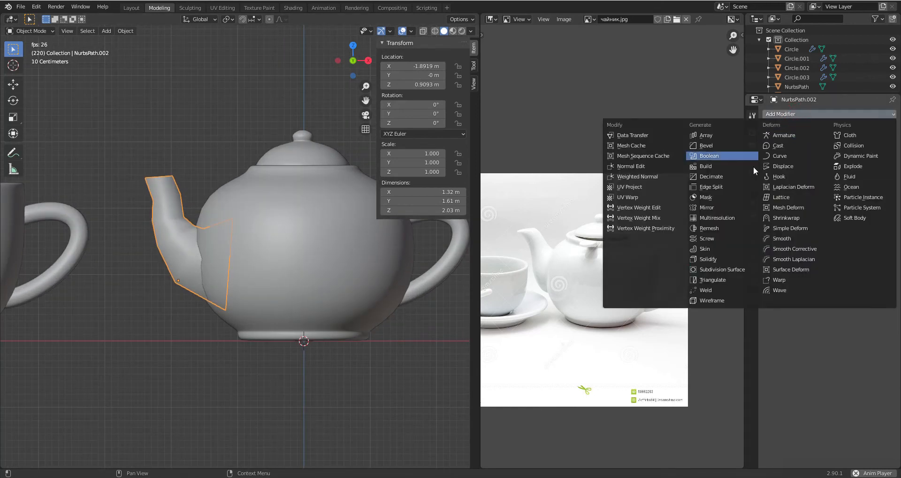
left_click(723, 261)
middle_click_drag(287, 215, 309, 291)
left_click_drag(845, 156, 863, 155)
scroll(376, 333, "down", 5)
middle_click_drag(291, 342, 282, 322)
Step: Add a Subdivision Surface modifier to the spout with viewport level 2 and check the smoothed shape from the front
left_click(790, 116)
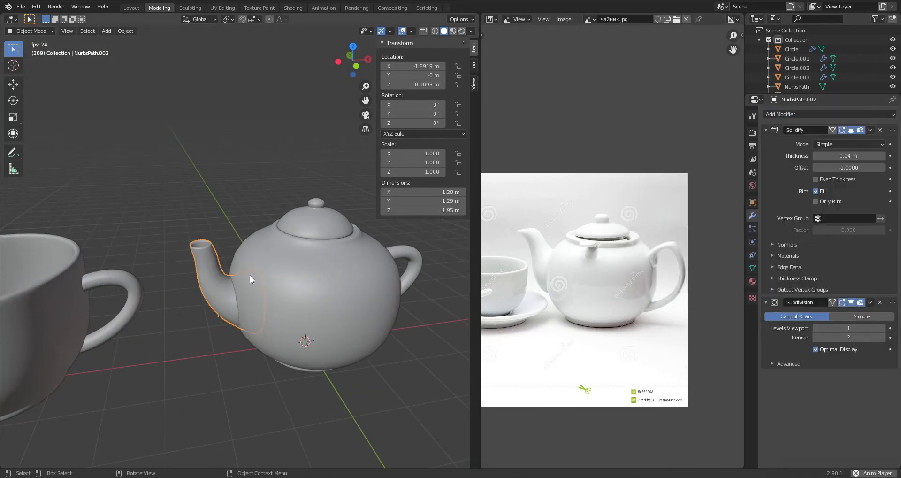
scroll(246, 258, "up", 6)
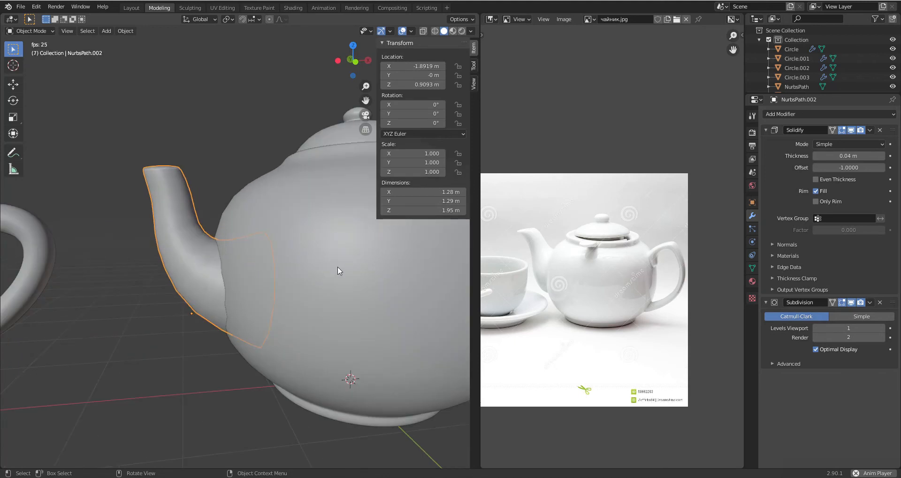
left_click(888, 331)
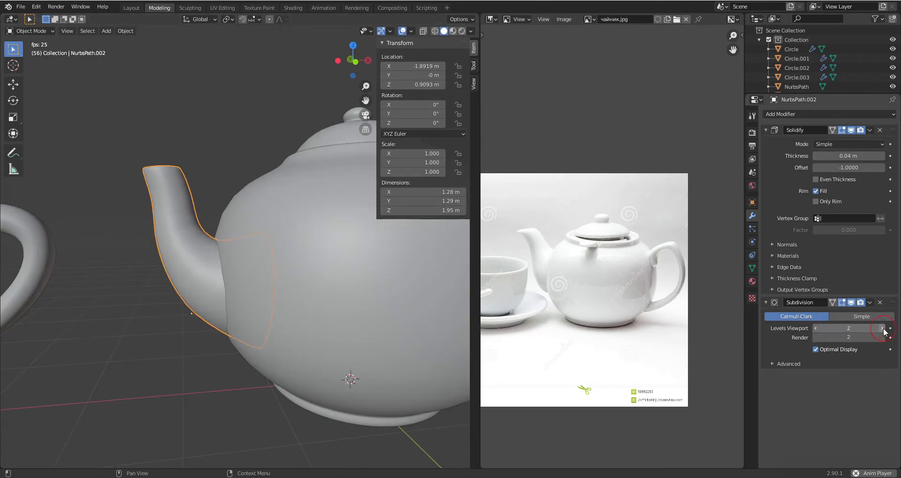
scroll(134, 224, "down", 4)
middle_click_drag(218, 269, 239, 284)
key("KP_1")
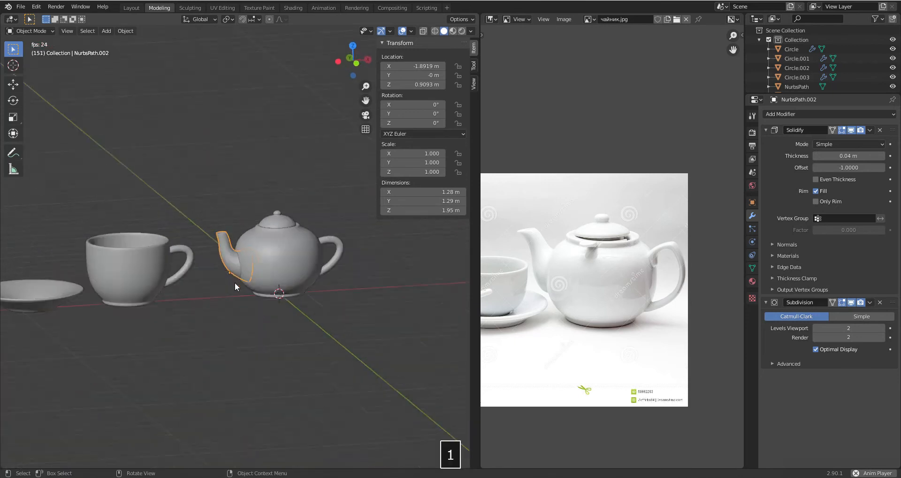
scroll(193, 209, "up", 2)
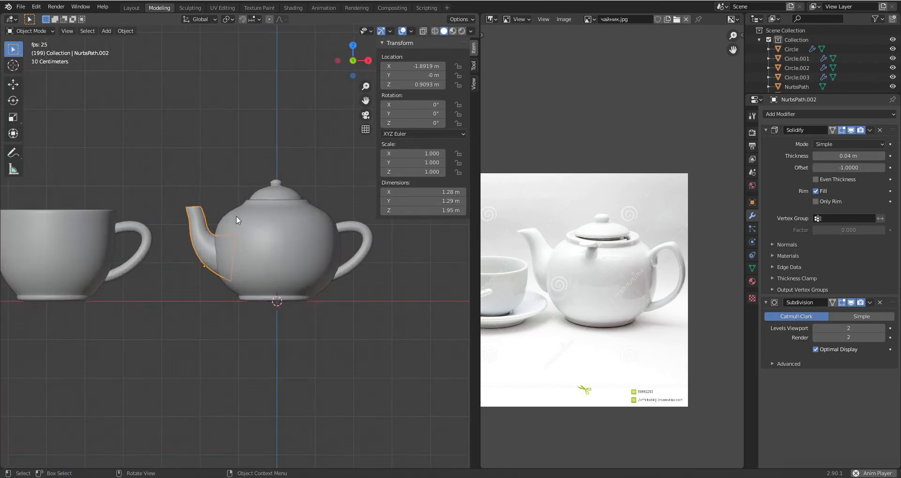
scroll(235, 215, "up", 2)
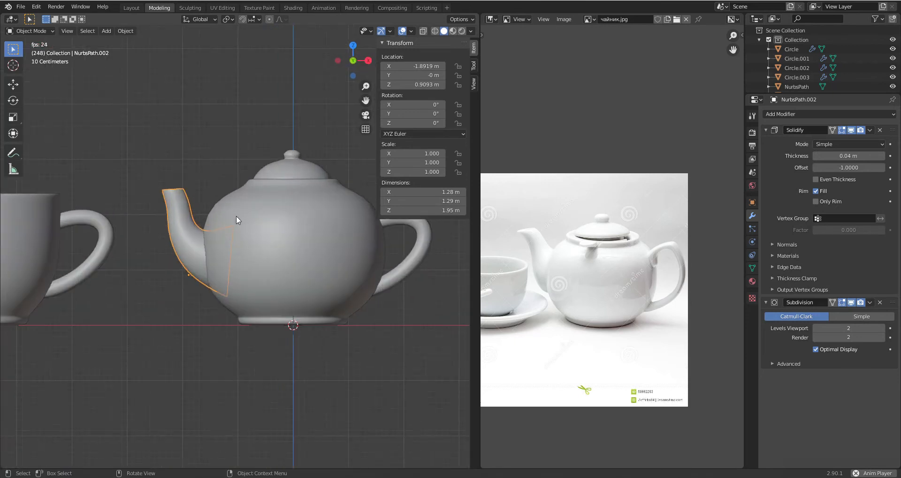
Step: Compare the spout's editable low-poly mesh with its smoothed result, looking into the open tip
key("Tab")
key("Tab")
key("Tab")
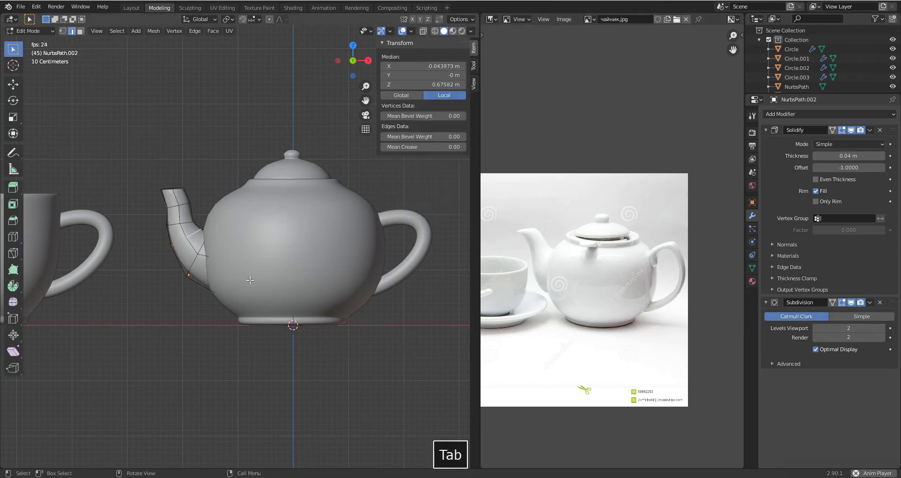
middle_click_drag(238, 274, 288, 288)
key("Tab")
left_click(288, 287)
key("Tab")
key("Tab")
left_click(286, 310)
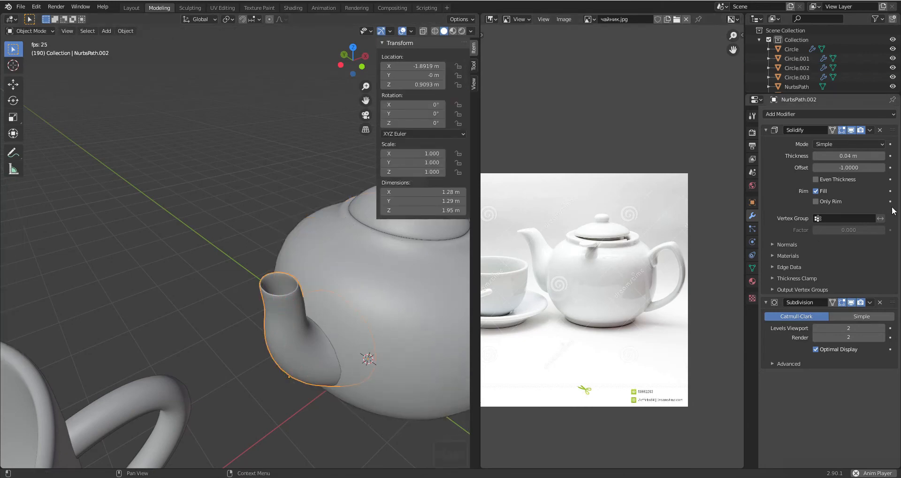
Step: Set the spout's Solidify thickness to 0.09 m and check the profile from the front
left_click(882, 155)
left_click(882, 155)
left_click(882, 155)
left_click(882, 155)
left_click(882, 155)
key("1")
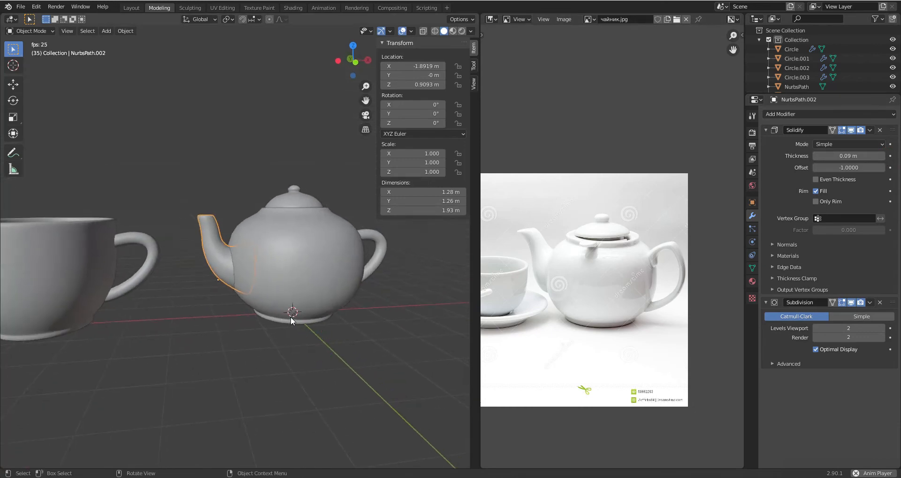
scroll(255, 246, "up", 4)
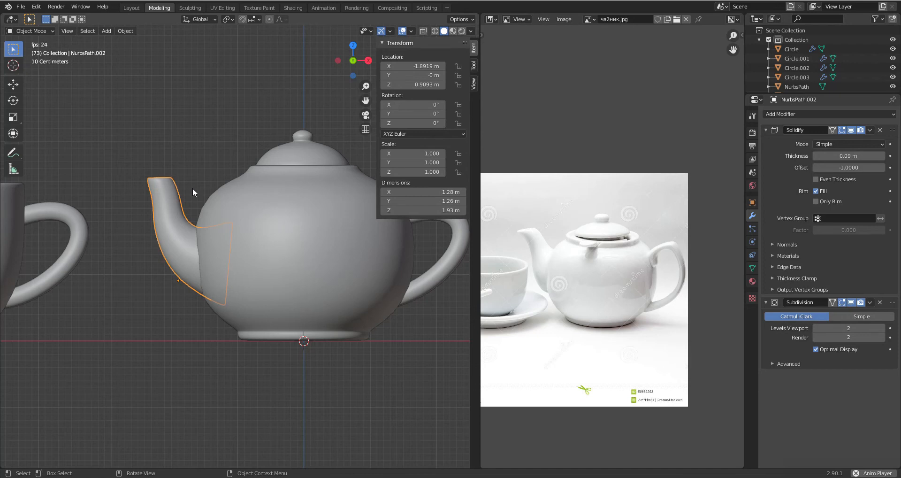
Step: Try flat shading on the spout and switch it back to smooth shading
right_click(162, 192)
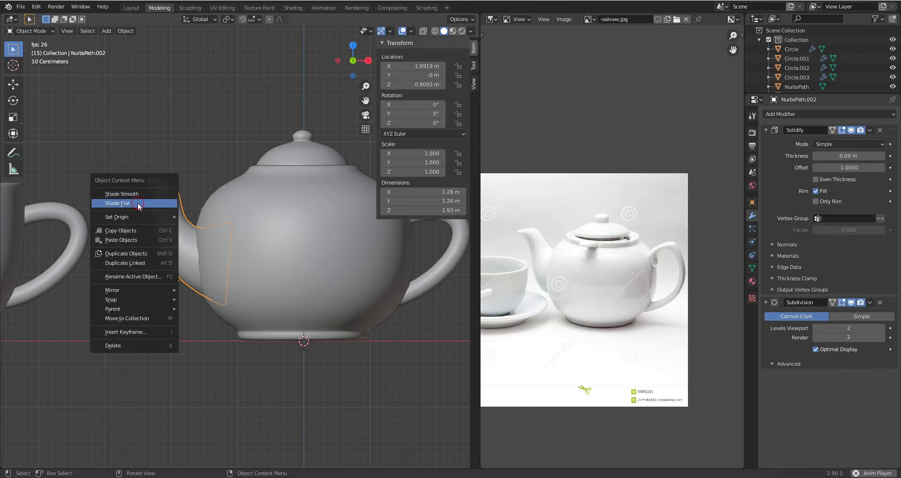
left_click(137, 202)
right_click(164, 200)
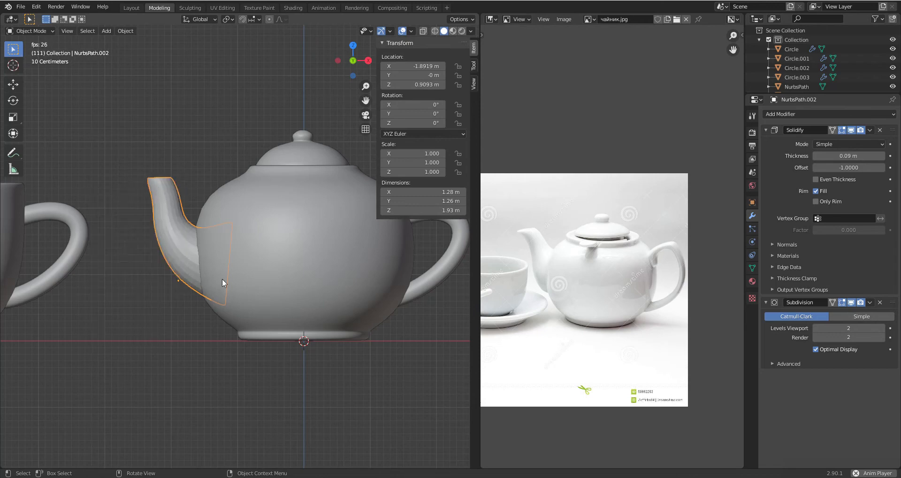
scroll(164, 178, "up", 2)
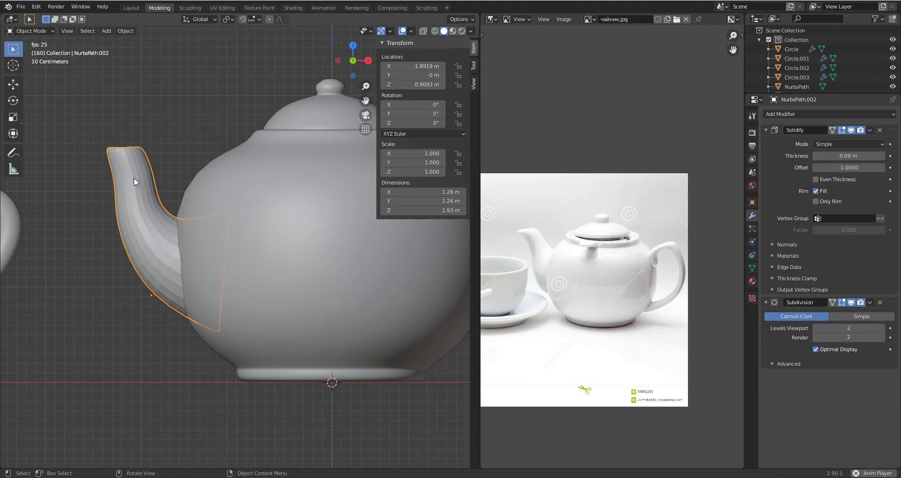
right_click(134, 178)
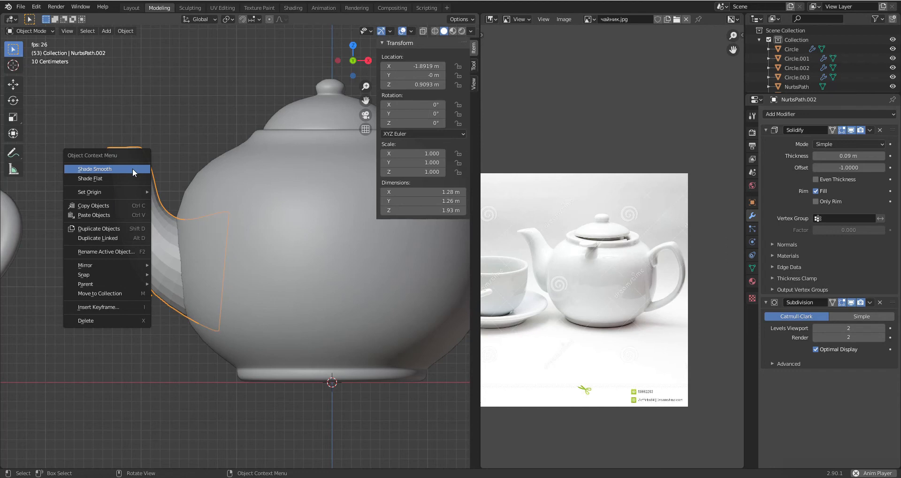
left_click(132, 168)
scroll(160, 243, "down", 4)
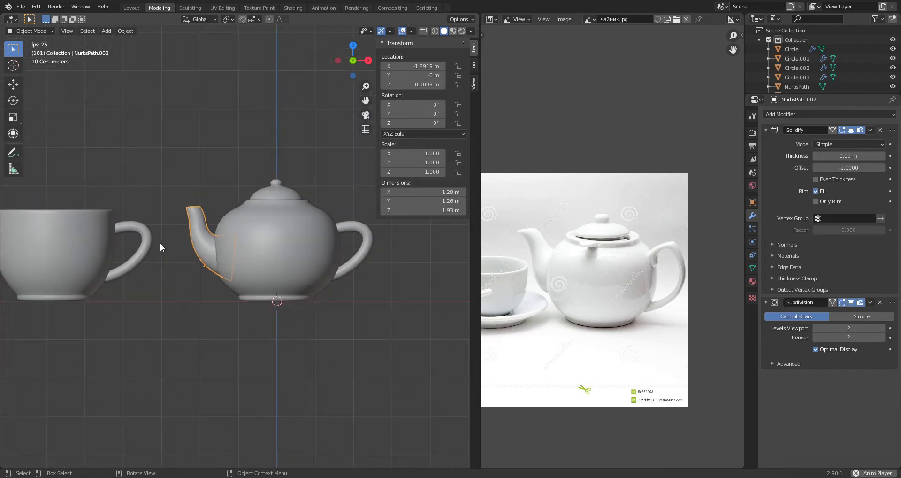
scroll(227, 179, "down", 3)
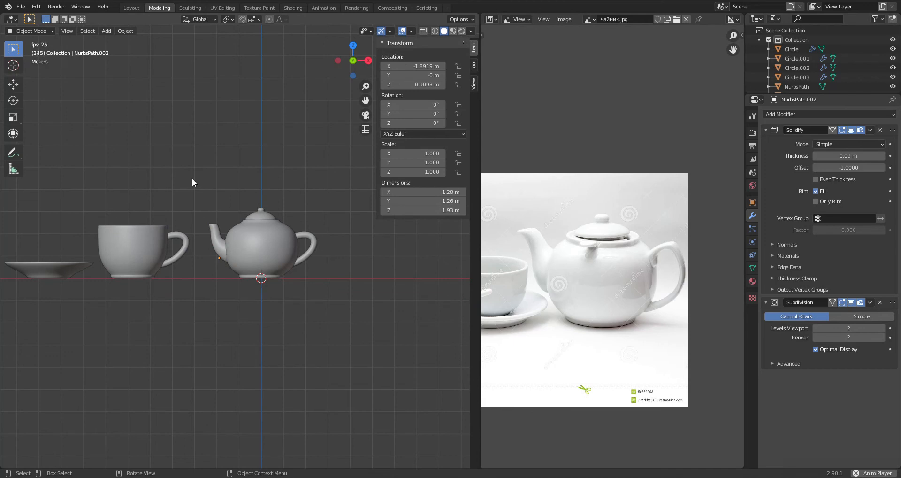
Step: Select the teapot's lid, body, handle and spout one at a time to check whether they are separate objects
left_click(262, 210)
left_click(269, 248)
left_click(308, 243)
left_click(218, 242)
left_click(260, 213)
Step: Join the teapot's lid, handle and spout into the body as one object, keeping the body as the active object
left_click(270, 258)
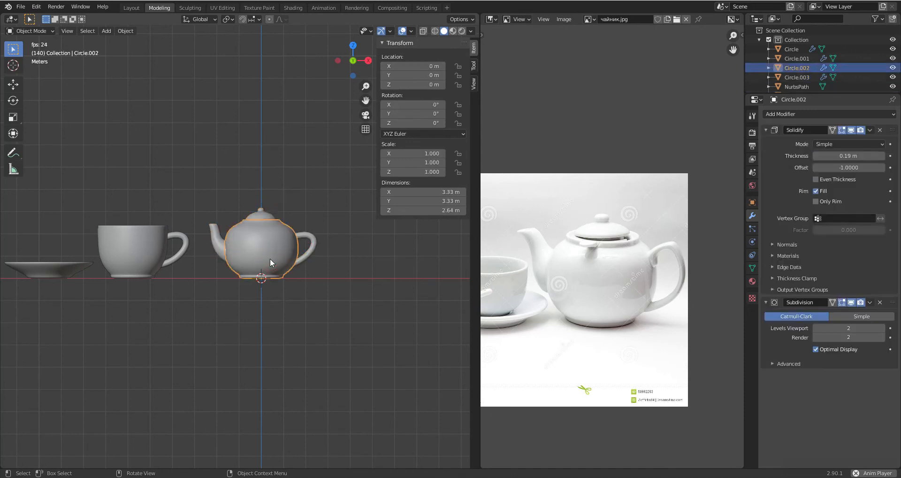
key("g")
right_click(266, 180)
left_click(327, 256)
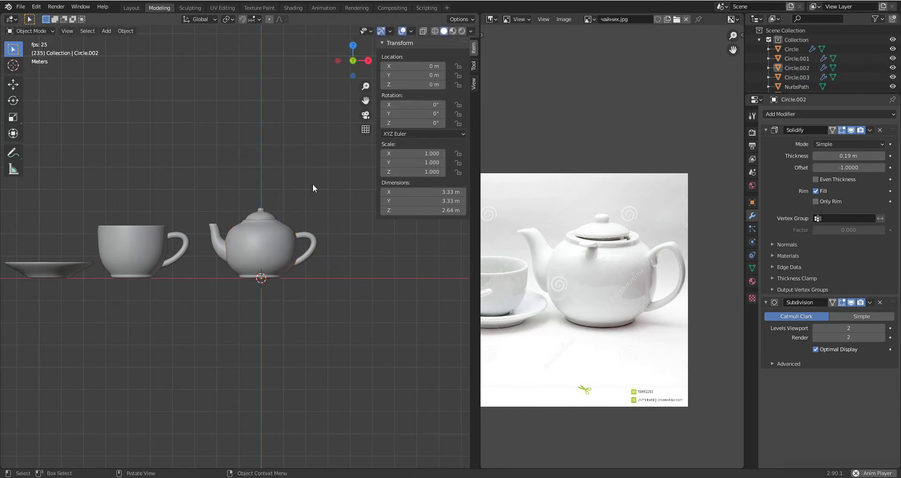
left_click_drag(203, 190, 352, 313)
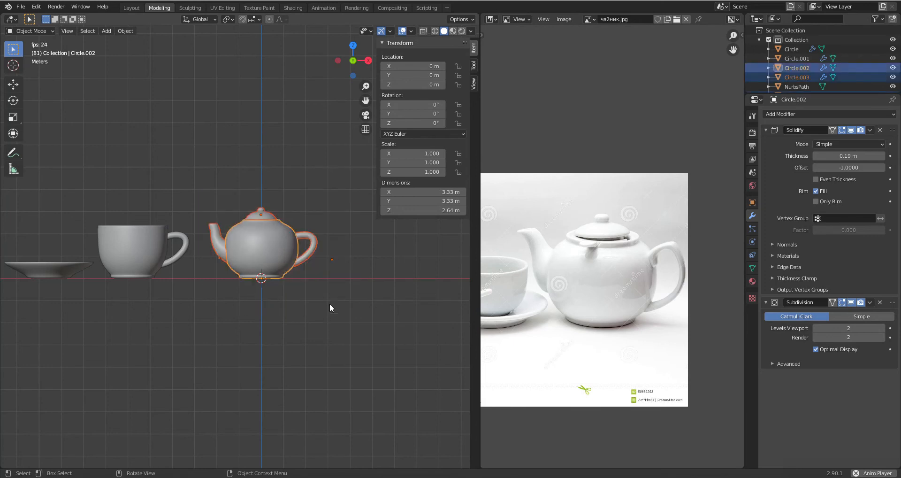
key("ctrl+j")
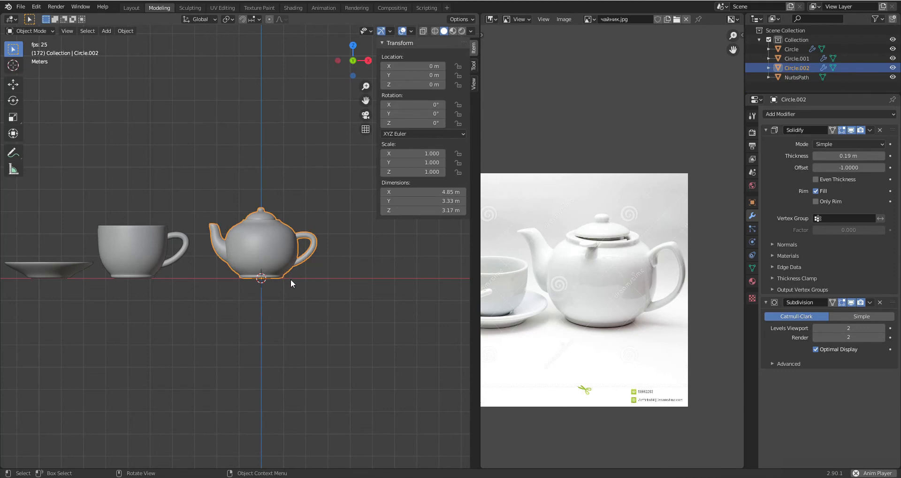
key("g")
right_click(288, 223)
Step: Join the cup and its handle into one object with the handle as the active object, and inspect the cup
left_click_drag(115, 177, 190, 314)
left_click(160, 261, "shift")
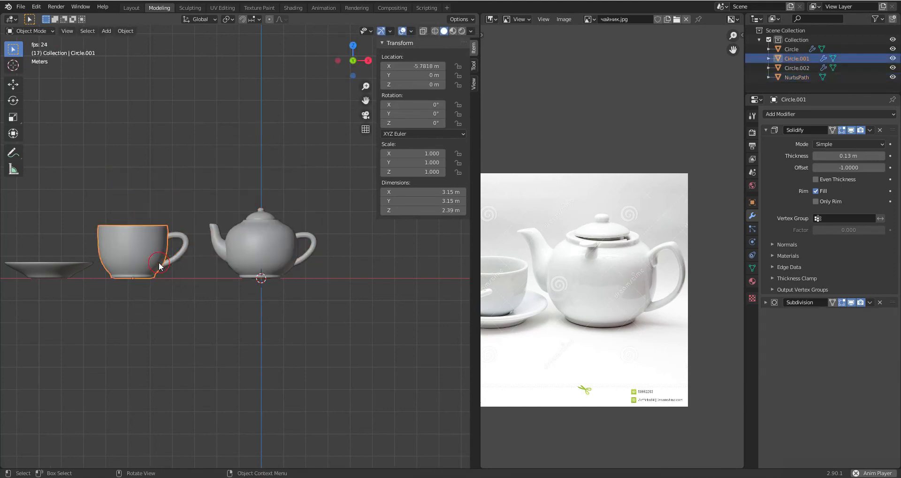
left_click(128, 269)
left_click(183, 250, "shift")
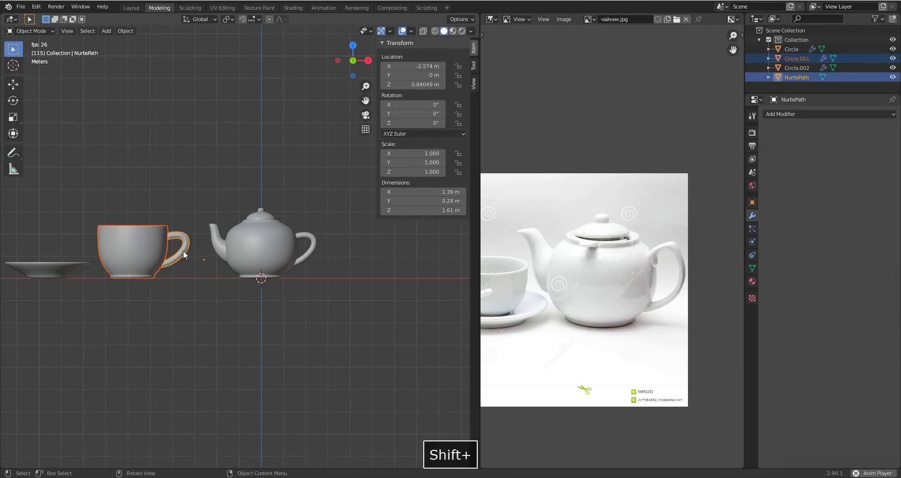
key("ctrl+j")
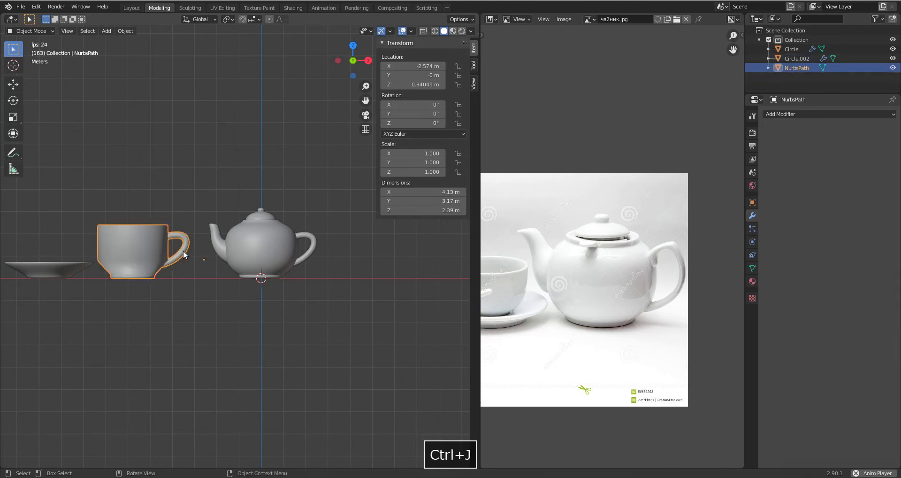
scroll(190, 250, "up", 3)
middle_click_drag(187, 288, 335, 270, "shift")
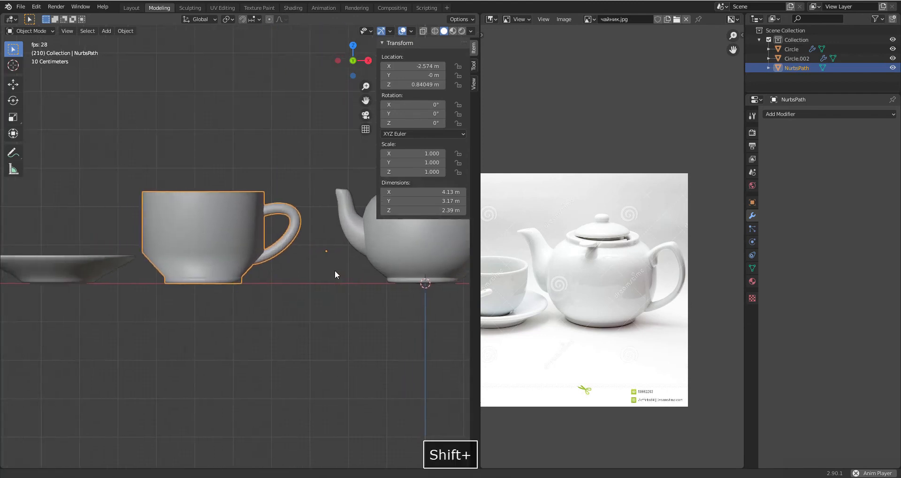
Step: Inspect the joined cup from several angles and undo the join of the cup with its handle
scroll(307, 260, "up", 3)
scroll(303, 261, "down", 5)
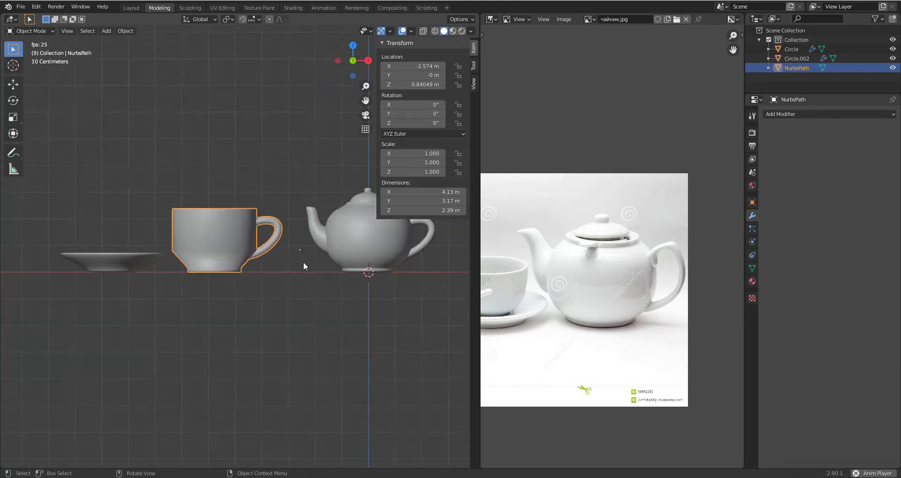
scroll(301, 262, "up", 2)
middle_click_drag(299, 266, 293, 311)
scroll(288, 300, "down", 2)
key("Caps_Lock")
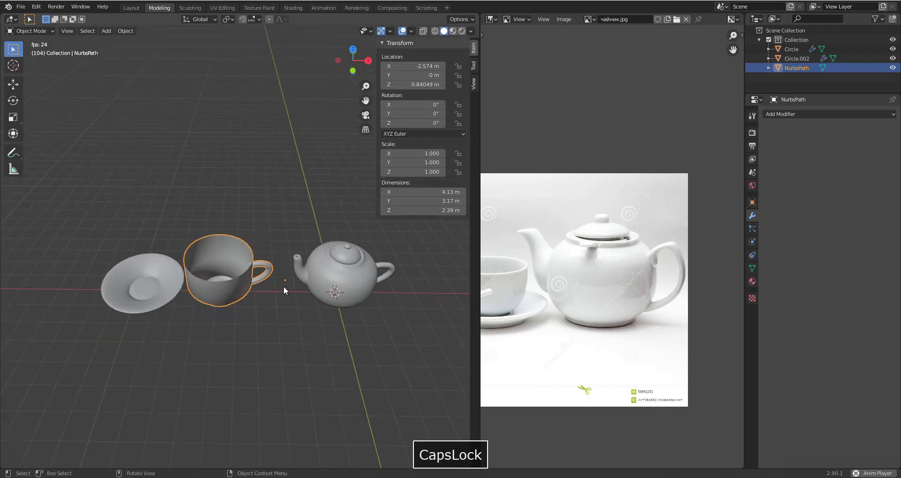
scroll(283, 285, "up", 2)
scroll(283, 286, "down", 3)
middle_click_drag(283, 285, 277, 258)
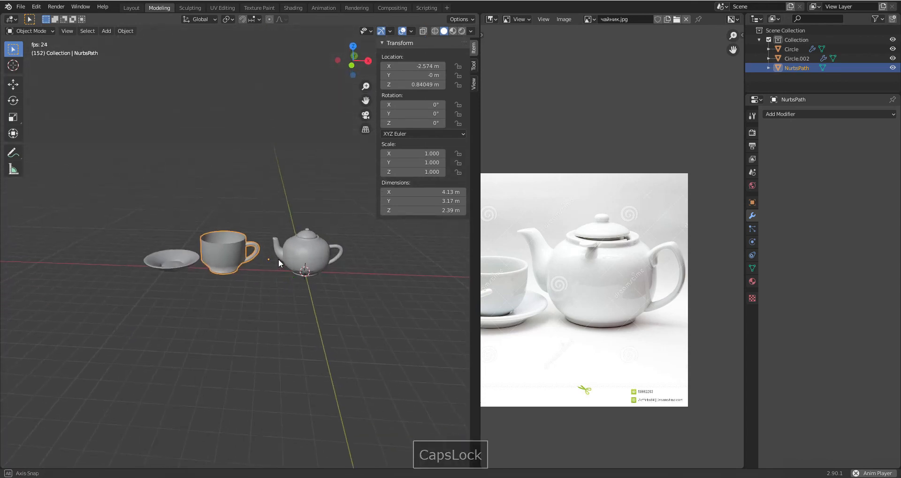
scroll(278, 258, "up", 5)
key("ctrl+z")
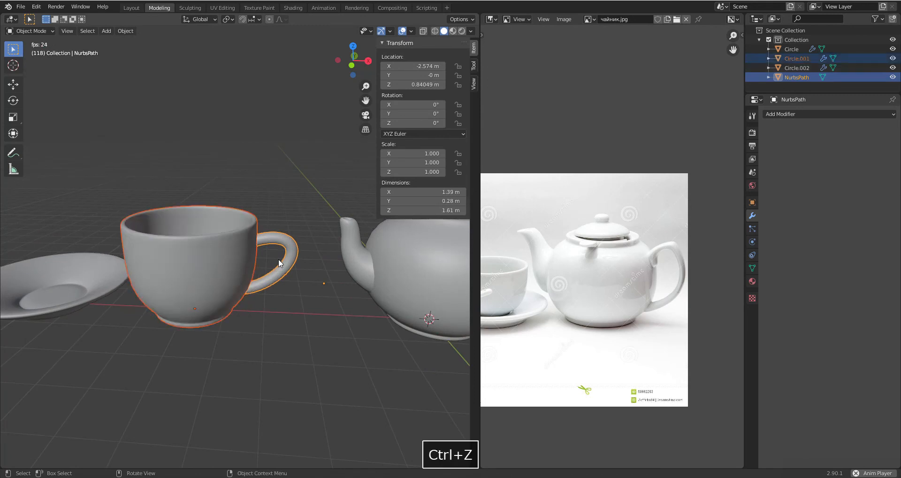
Step: Select the cup's handle and the cup body one at a time in front view to check them as separate objects
scroll(278, 258, "down", 4)
middle_click_drag(277, 258, 278, 276)
key("KP_1")
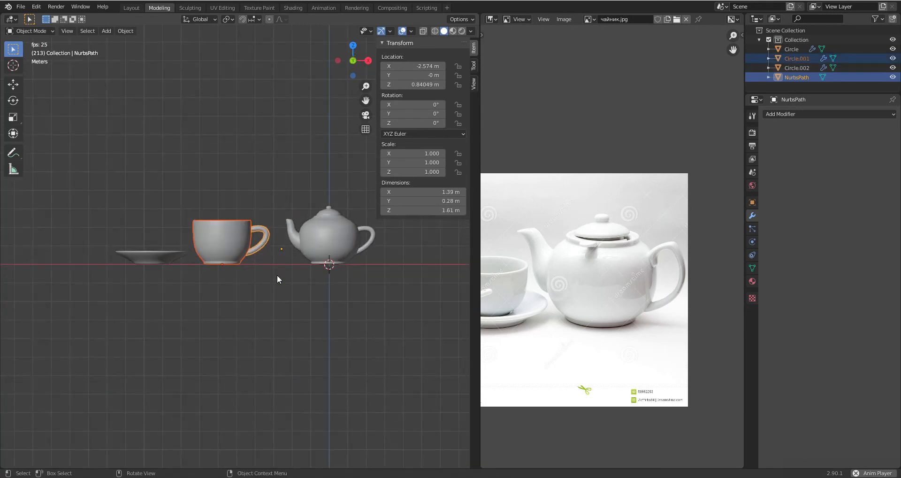
left_click(337, 215)
scroll(336, 215, "up", 2)
scroll(336, 215, "down", 2)
scroll(336, 215, "up", 2)
left_click(271, 227)
left_click(237, 224)
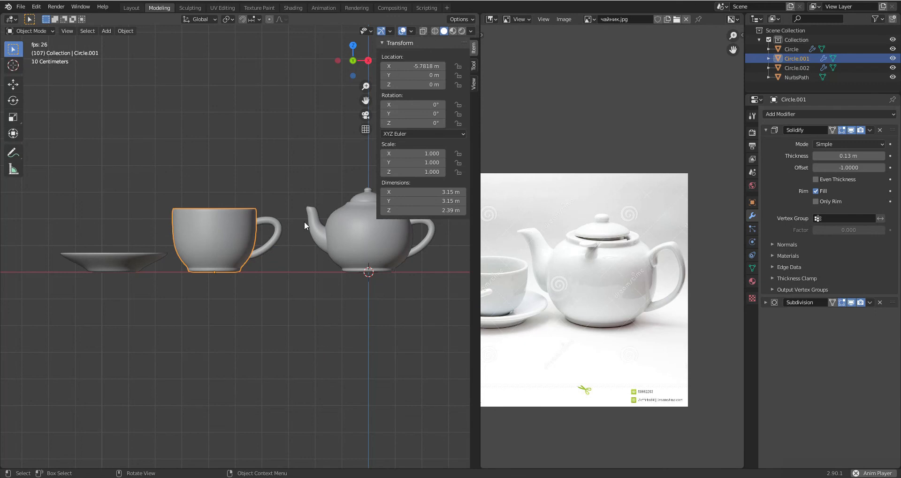
Step: Select the teapot, cup handle, saucer and cup together, with the cup as the active object, to compare their outlines
left_click(347, 226)
left_click(271, 222, "shift")
left_click(125, 261, "shift")
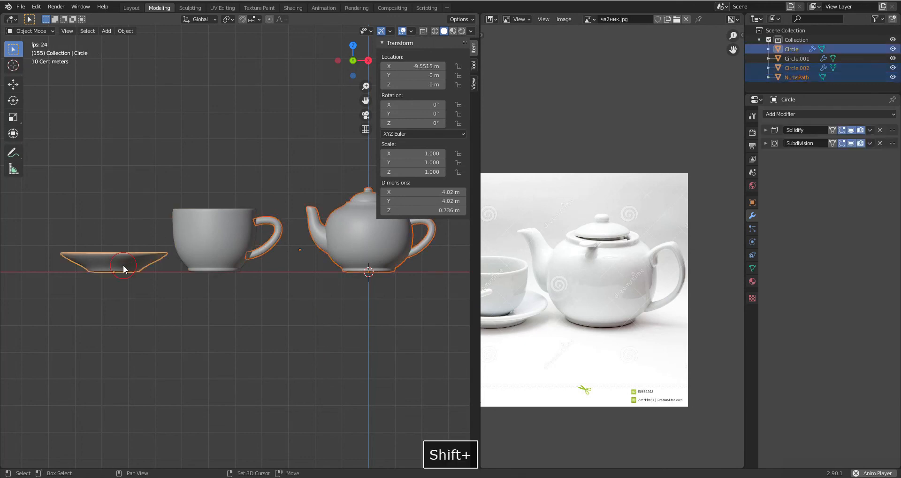
left_click(201, 233, "shift")
scroll(200, 232, "down", 3)
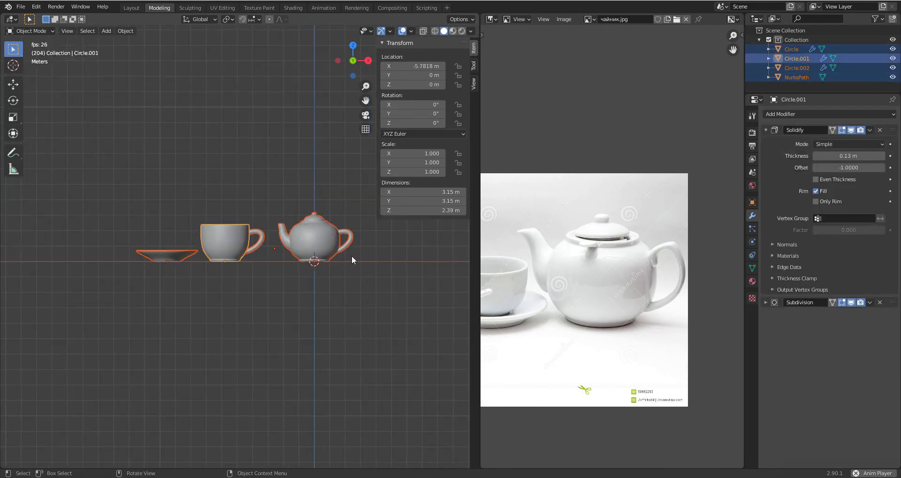
scroll(351, 255, "up", 2)
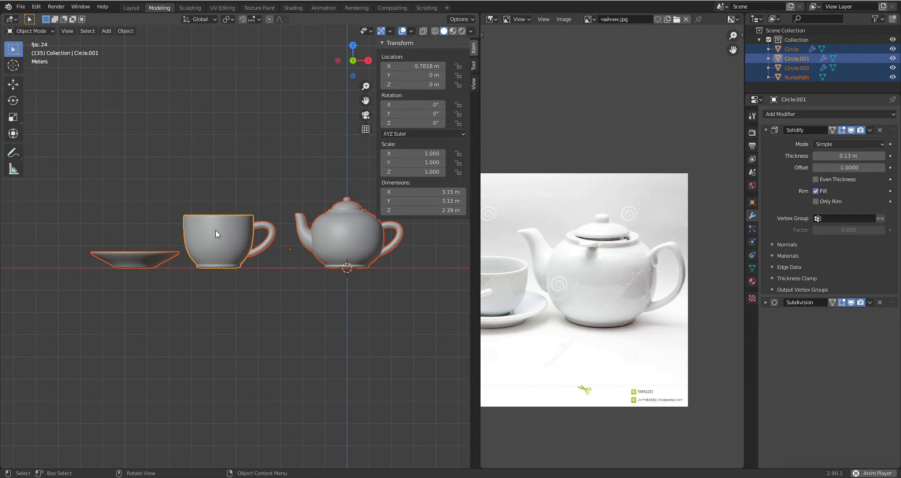
Step: Try joining the cup and its handle with the handle as the active object, and undo the join
left_click(272, 224)
scroll(224, 224, "up", 3)
left_click(225, 226)
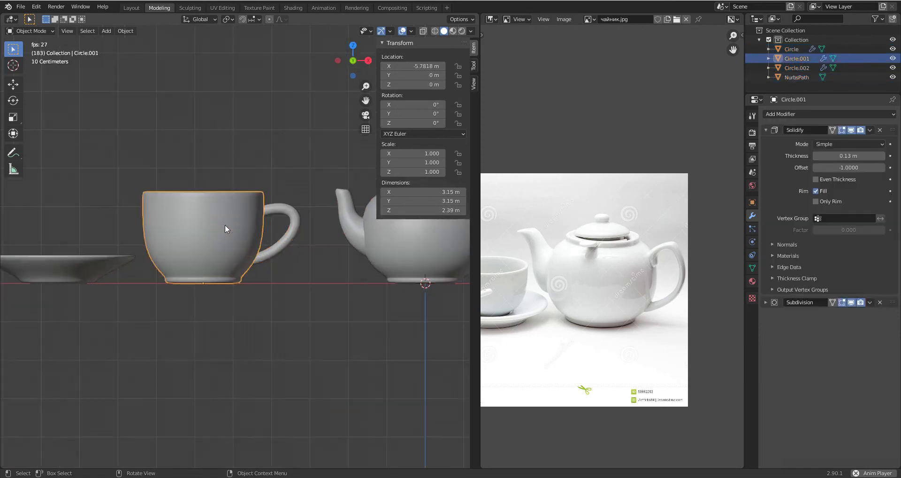
left_click(295, 218, "shift")
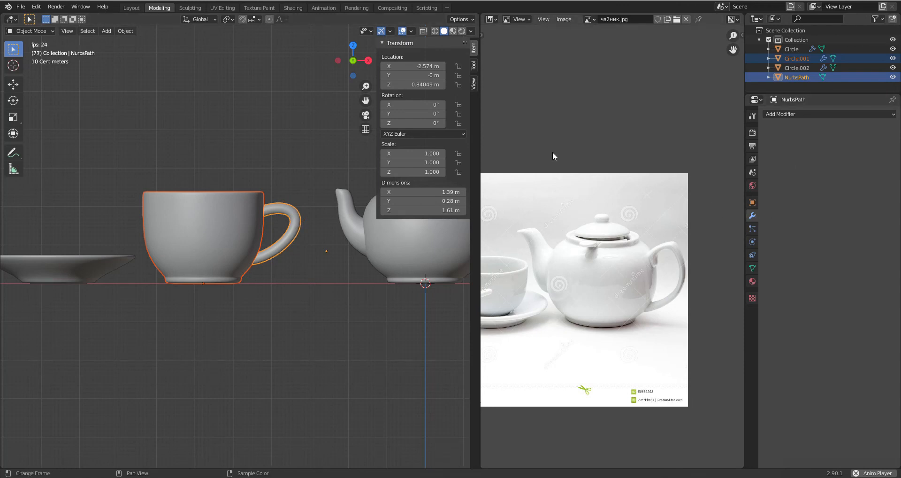
key("ctrl+j")
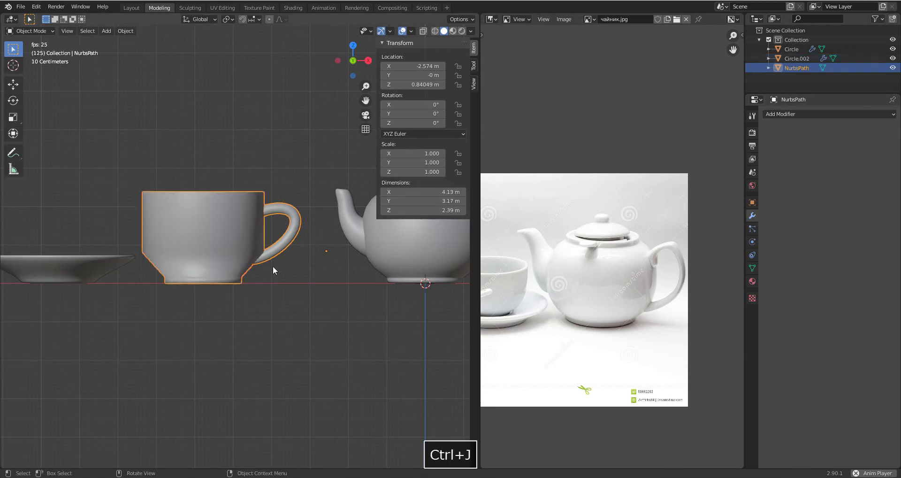
middle_click_drag(292, 287, 308, 340)
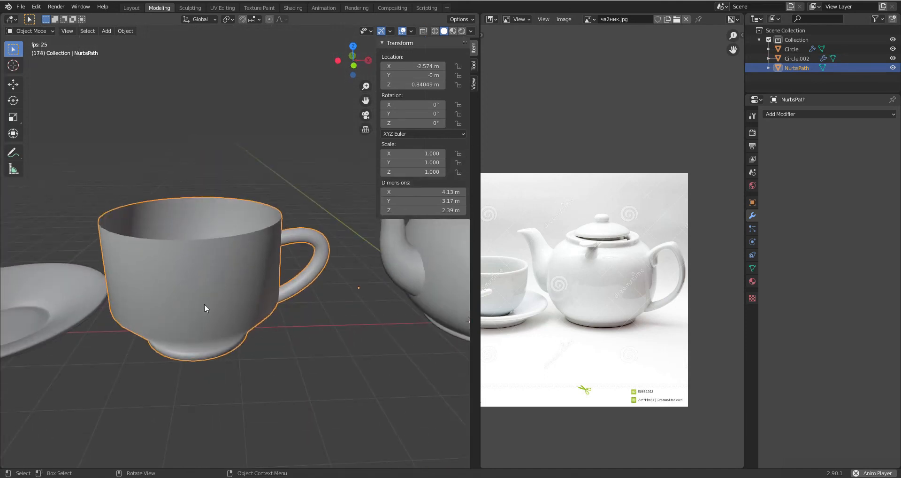
key("ctrl+z")
key("KP_1")
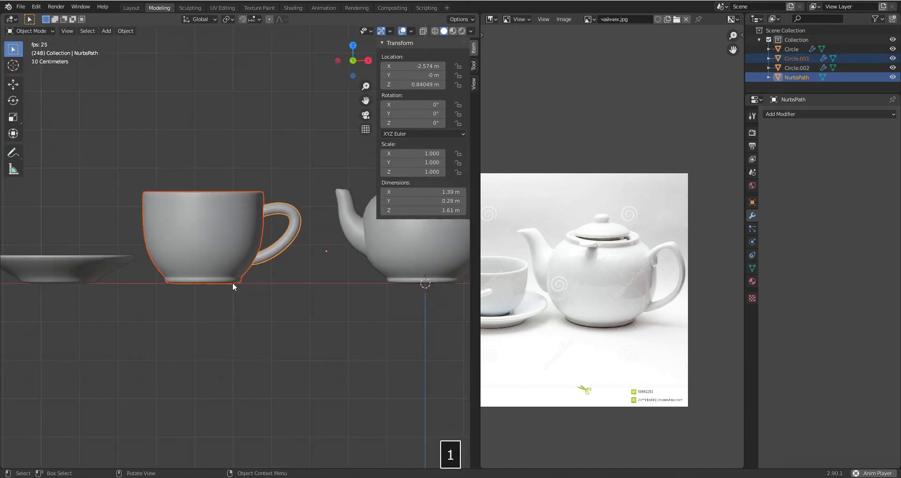
Step: Join the handle into the cup as one object, with the cup body as the active object
left_click(296, 216)
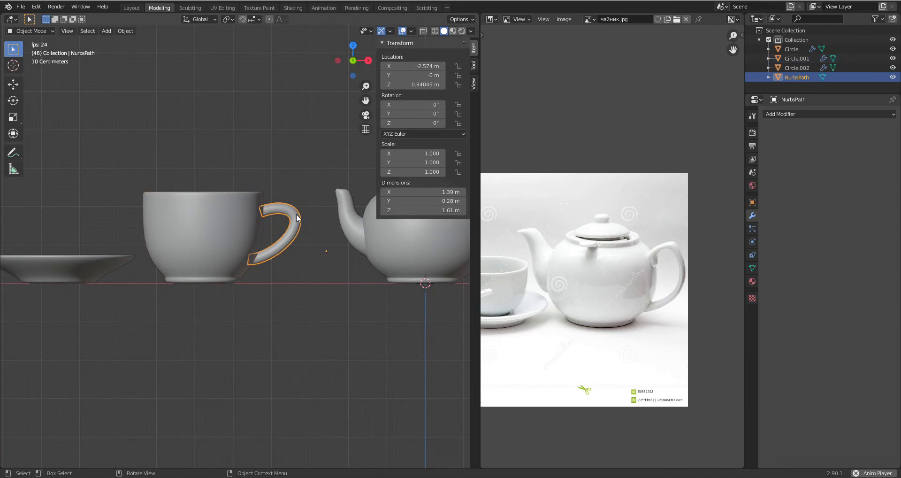
left_click(221, 232, "shift")
key("ctrl+j")
middle_click_drag(221, 231, 238, 298)
scroll(237, 297, "up", 4)
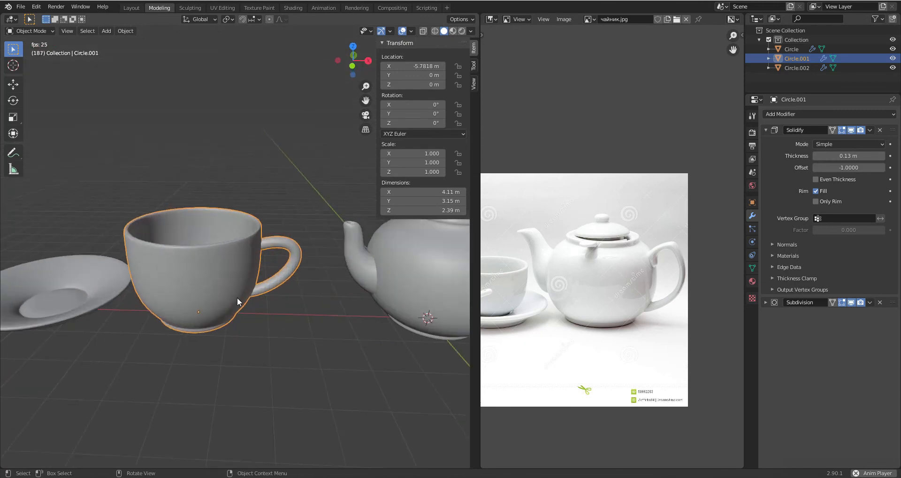
scroll(246, 295, "down", 5)
key("Caps_Lock")
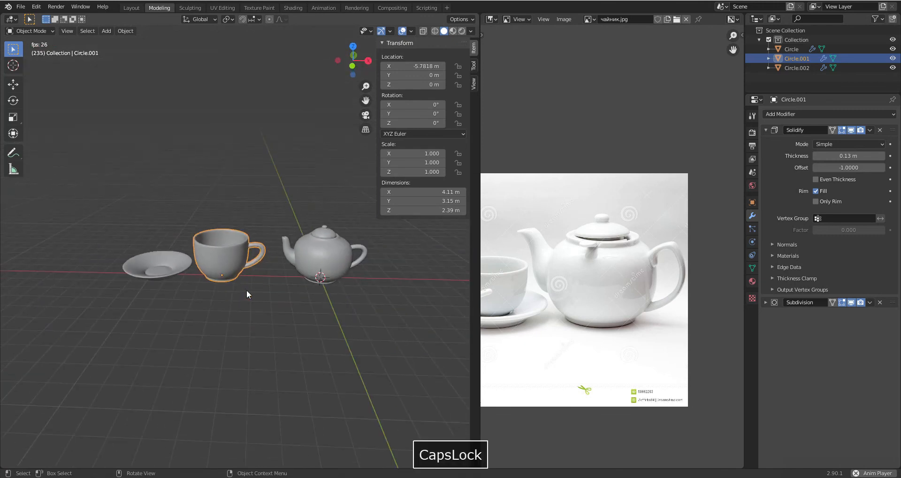
Step: Look at the joined cup's mesh in Edit Mode, return to Object Mode and select the cup in front view
key("Tab")
key("Tab")
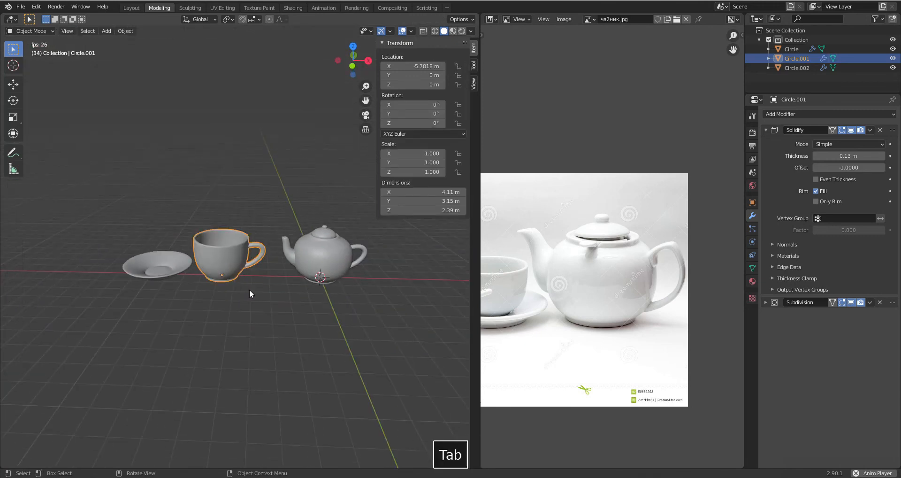
key("KP_1")
scroll(249, 289, "up", 5)
left_click(231, 226)
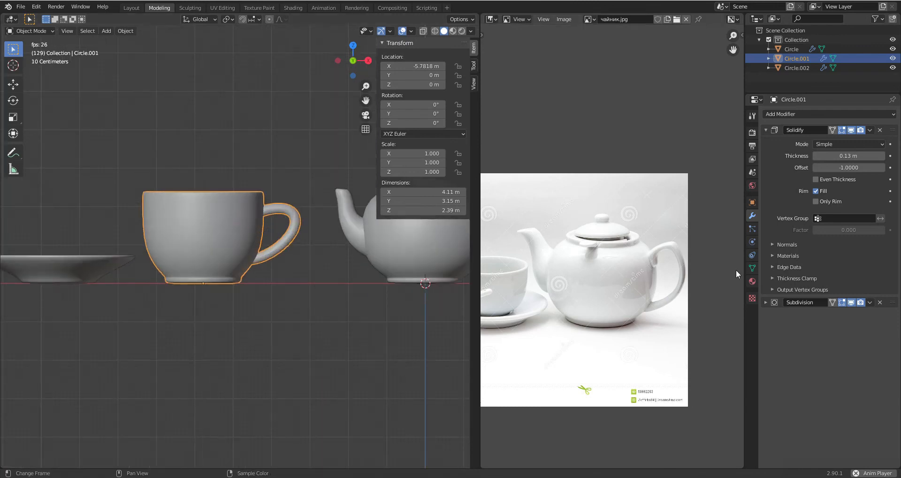
Step: Select the teapot and check its joined mesh in Edit Mode, returning to Object Mode
left_click(328, 252)
left_click(406, 247)
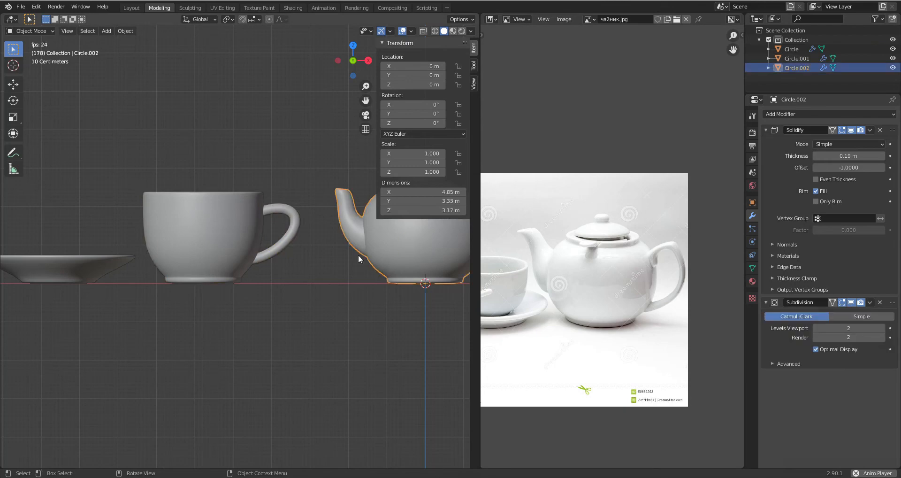
scroll(376, 262, "down", 3)
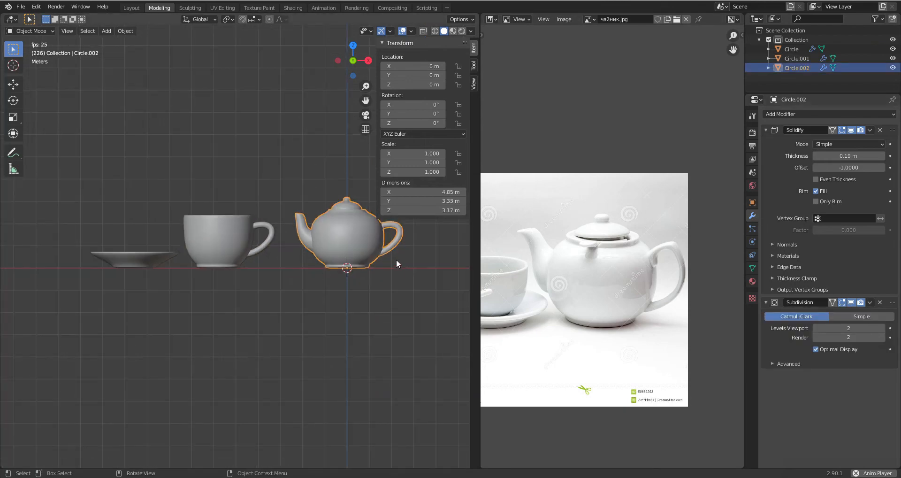
key("Tab")
middle_click_drag(388, 257, 329, 257, "shift")
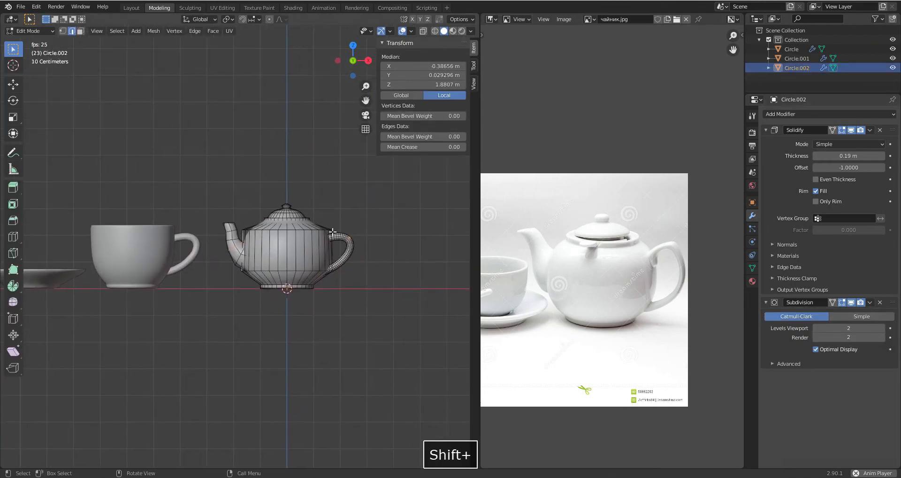
key("Tab")
scroll(339, 233, "up", 2)
scroll(338, 232, "up", 1)
key("Tab")
key("Tab")
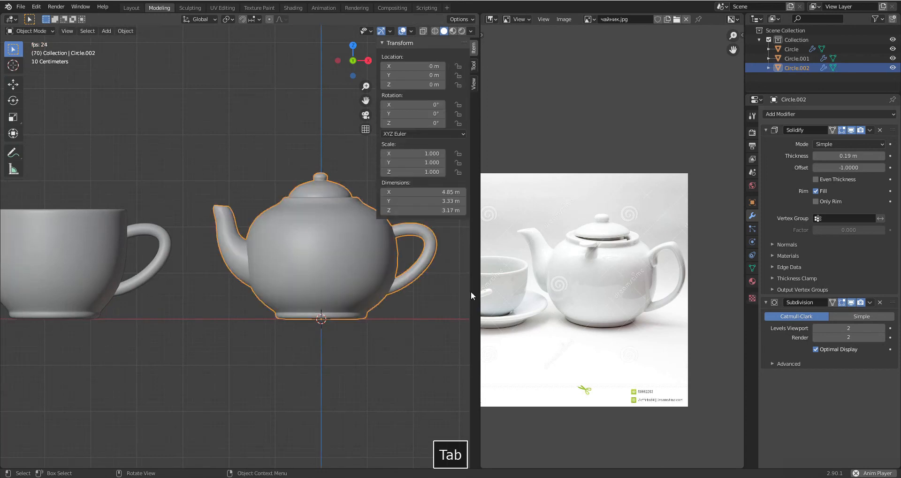
Step: Collapse the teapot's Solidify settings and expand them again to review the modifier
left_click(765, 129)
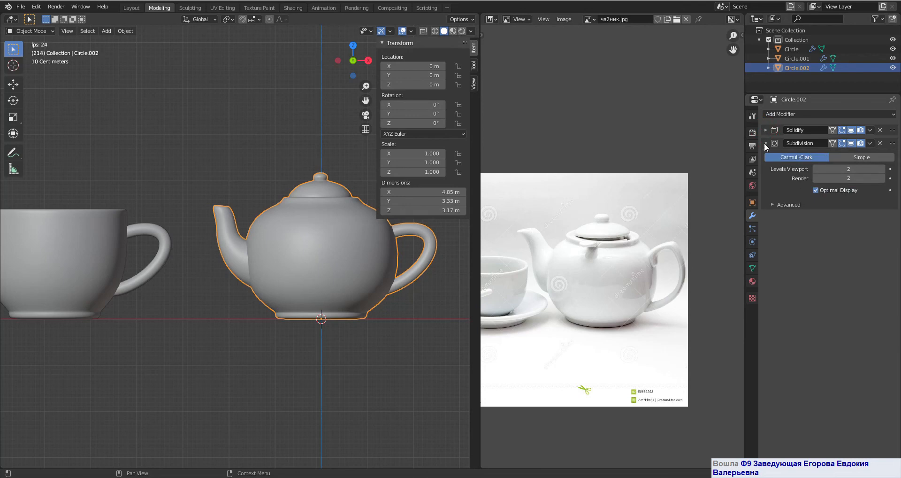
left_click(766, 130)
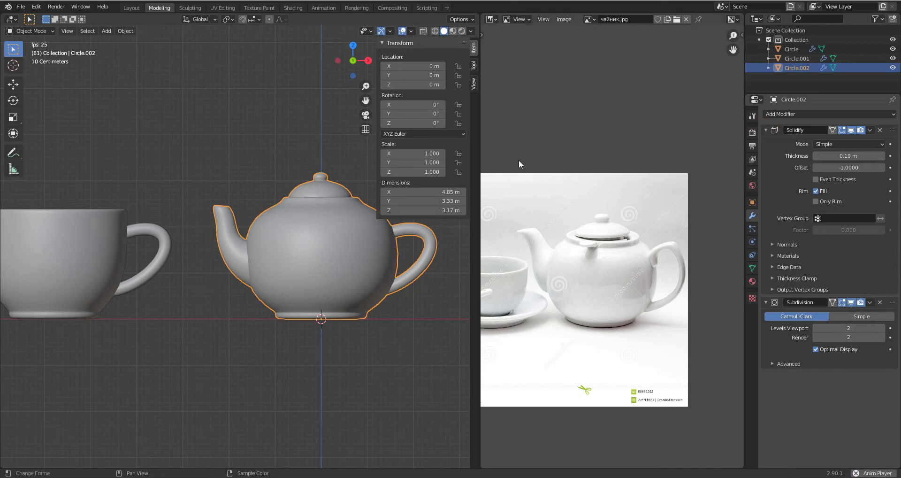
scroll(356, 332, "down", 3)
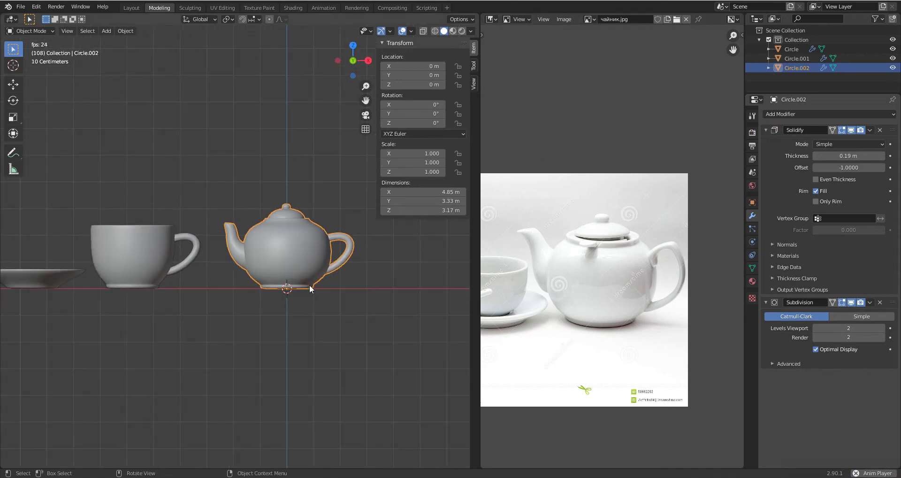